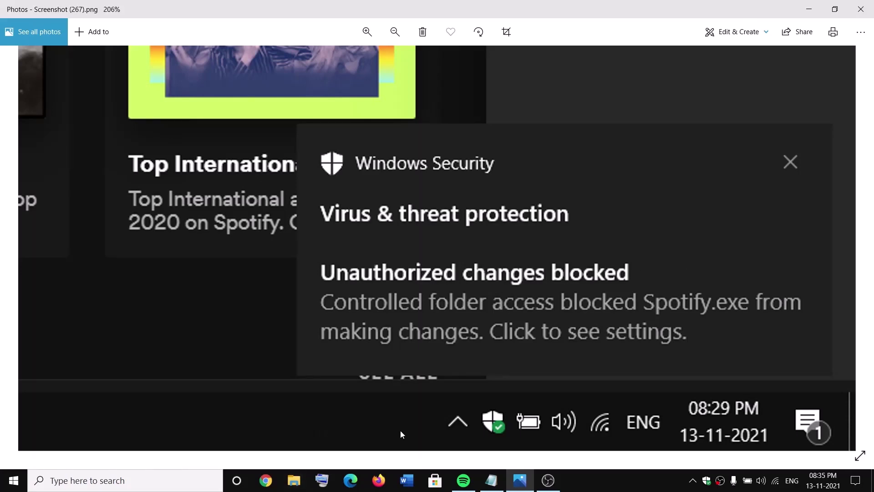
# - Switch to File Explorer and open Local Disk (C:) from This PC
pyautogui.click(293, 483)
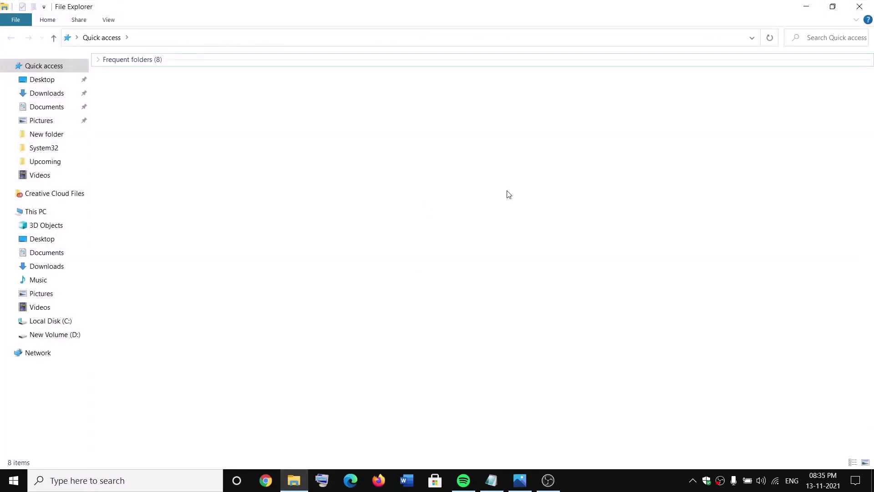
pyautogui.click(39, 213)
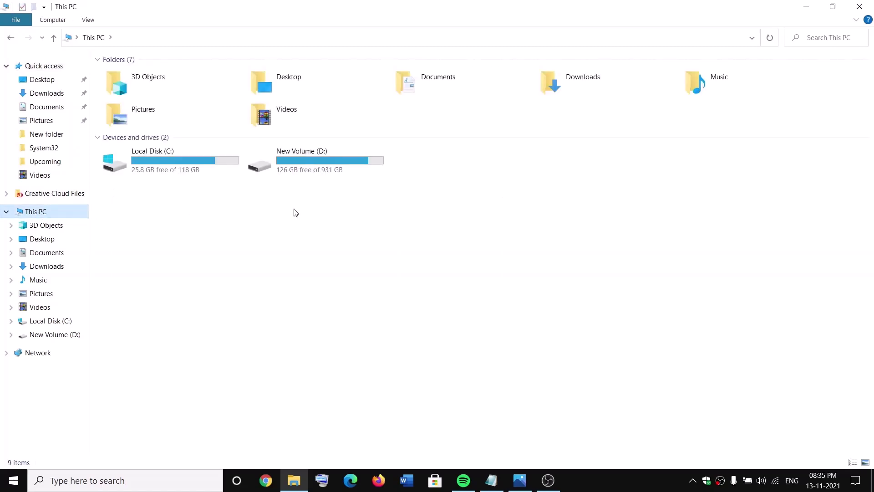
pyautogui.doubleClick(188, 161)
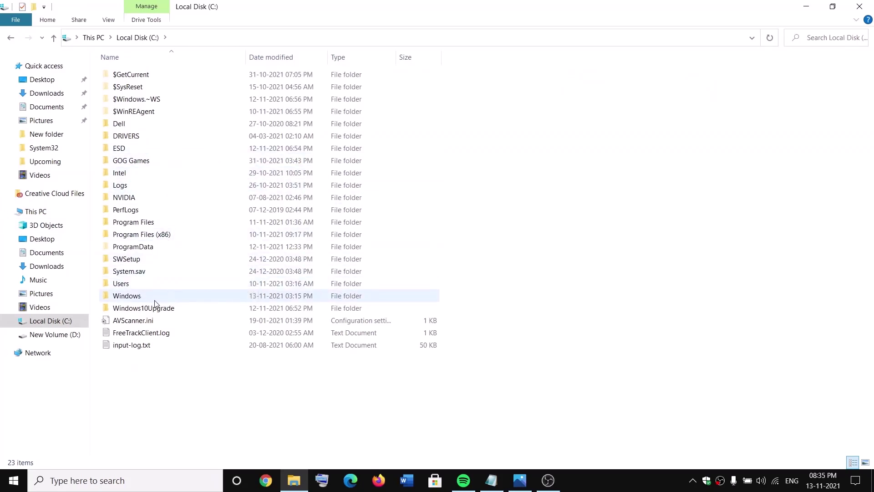
pyautogui.click(37, 212)
pyautogui.doubleClick(140, 171)
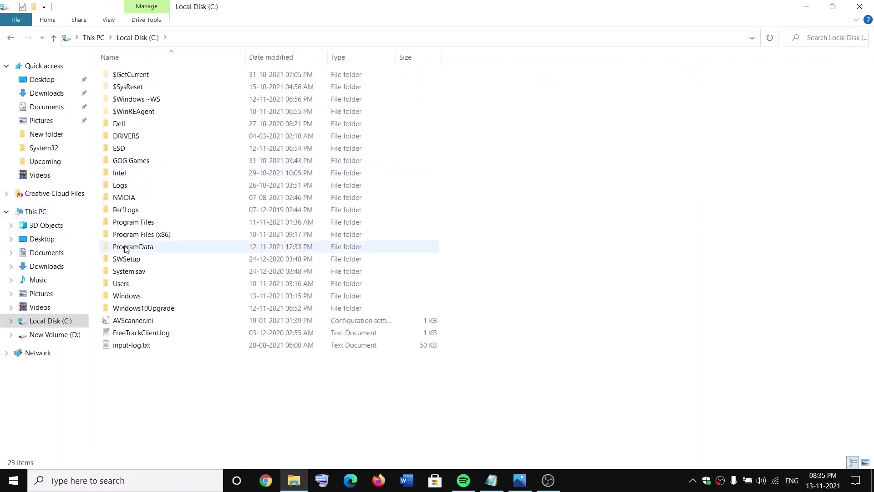
# - Open the WindowsApps folder inside Program Files to look at its contents
pyautogui.click(153, 224)
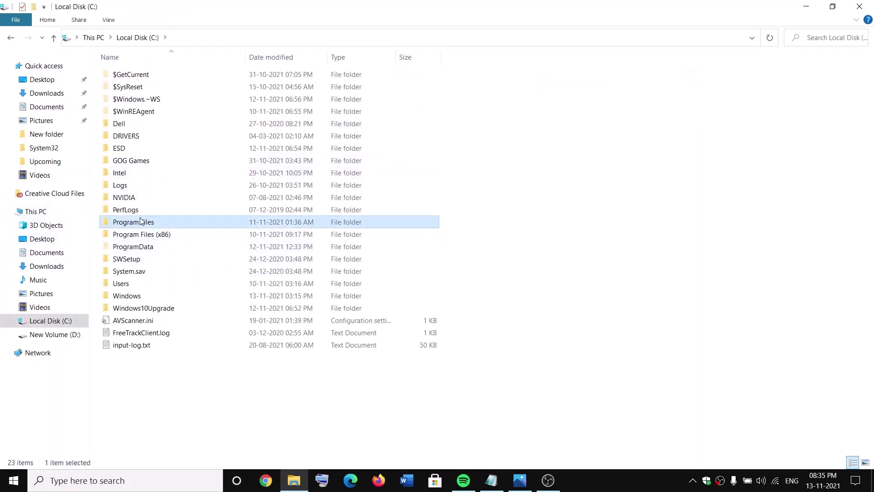
pyautogui.doubleClick(153, 224)
pyautogui.scroll(-3, 166, 337)
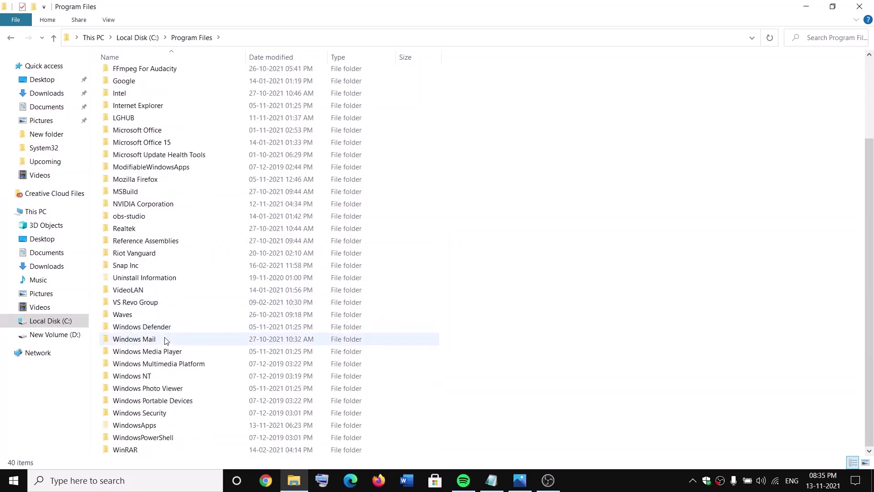
pyautogui.click(155, 426)
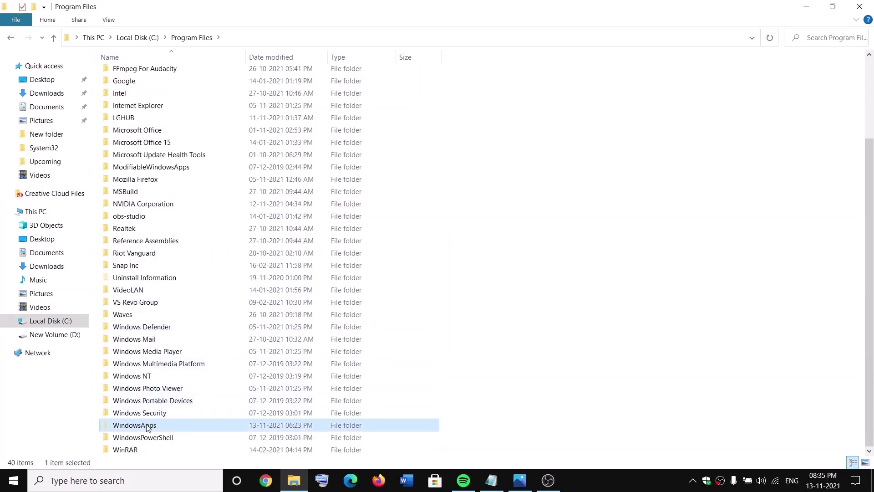
pyautogui.doubleClick(147, 426)
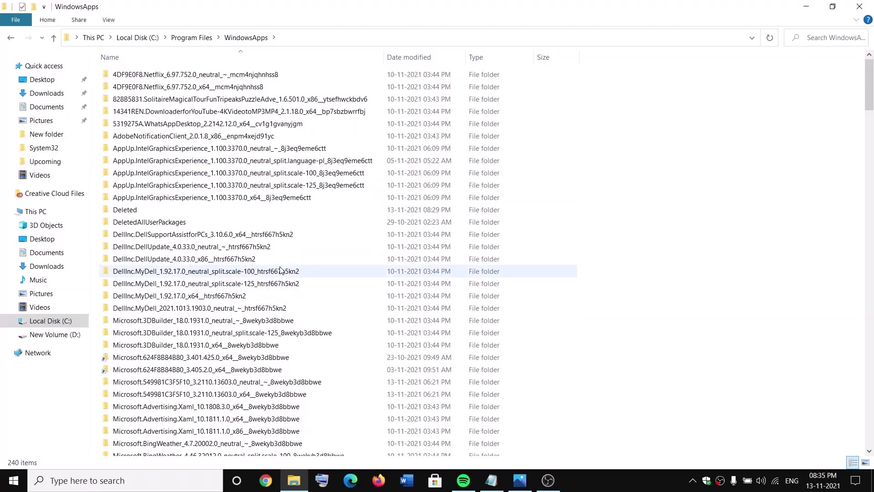
# - Go back up to This PC, return to Program Files on drive C, and select the WindowsApps folder
pyautogui.click(54, 38)
pyautogui.click(53, 39)
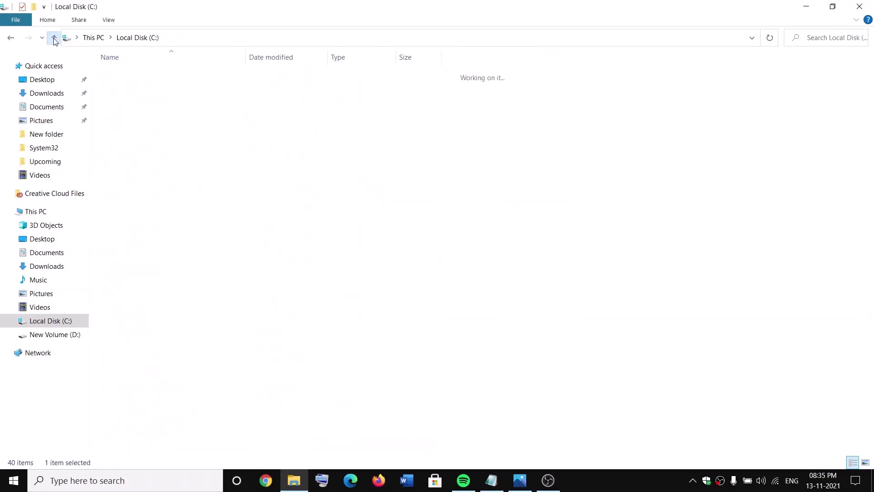
pyautogui.click(53, 39)
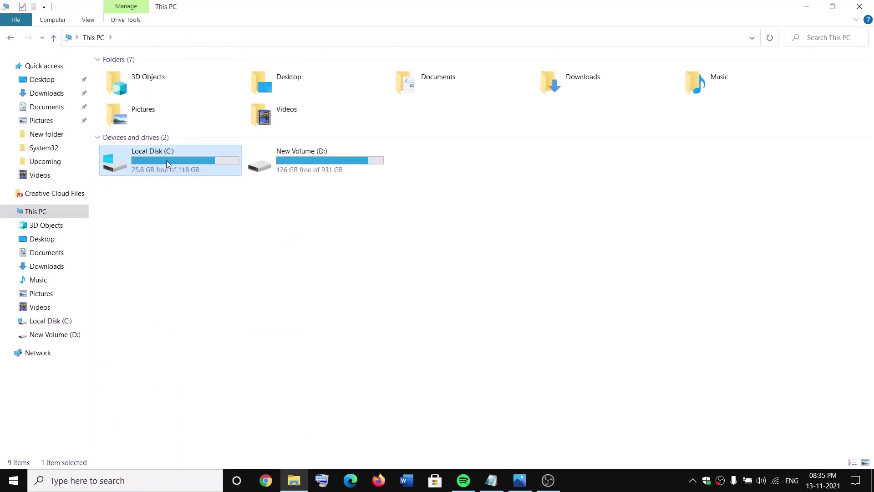
pyautogui.doubleClick(165, 164)
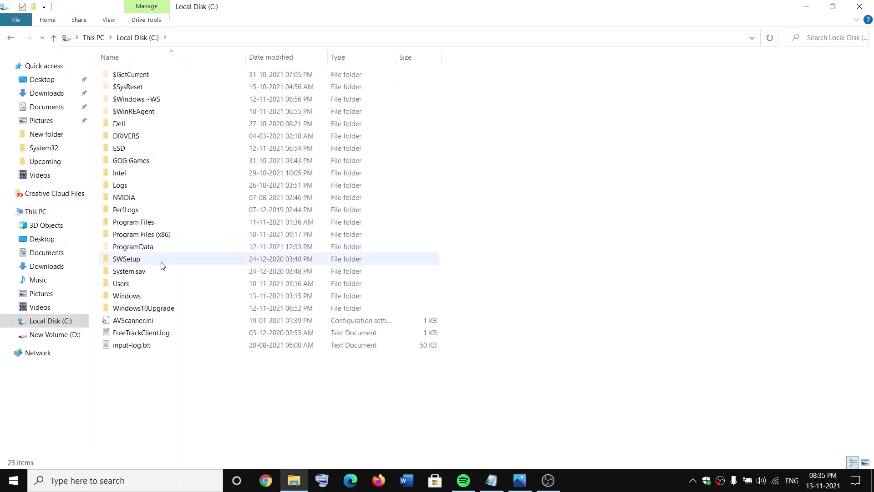
pyautogui.doubleClick(136, 227)
pyautogui.scroll(-3, 175, 310)
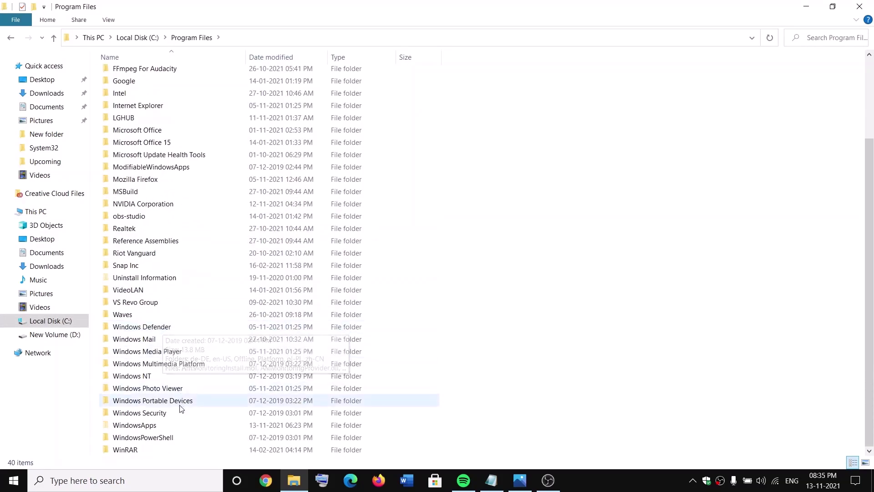
pyautogui.click(147, 426)
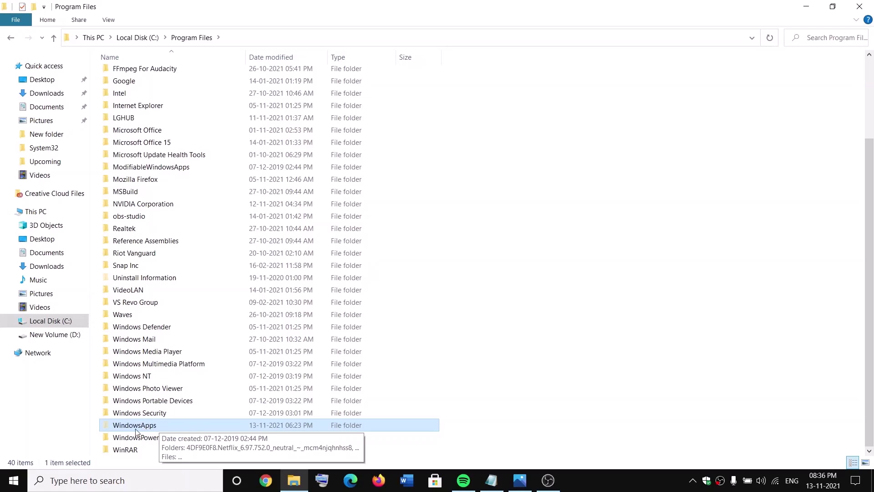
# - Open the advanced security settings from the WindowsApps folder's properties
pyautogui.rightClick(140, 427)
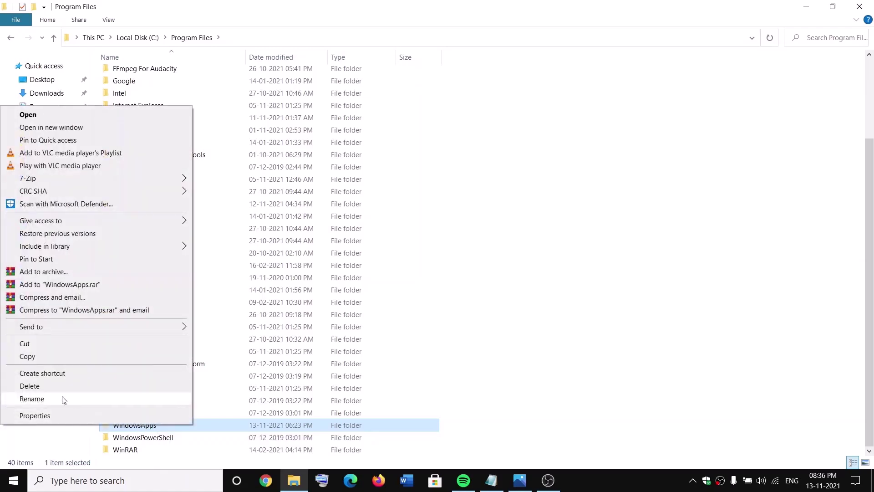
pyautogui.click(41, 414)
pyautogui.moveTo(324, 207); pyautogui.dragTo(393, 95)
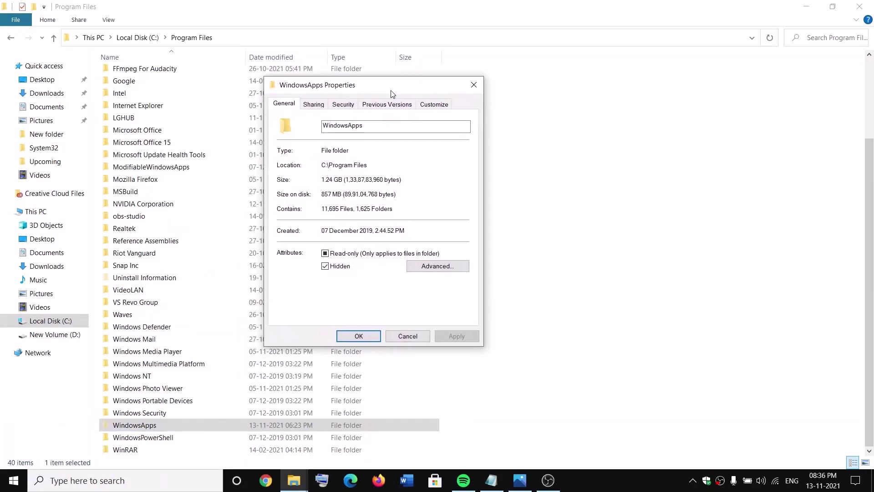
pyautogui.click(347, 104)
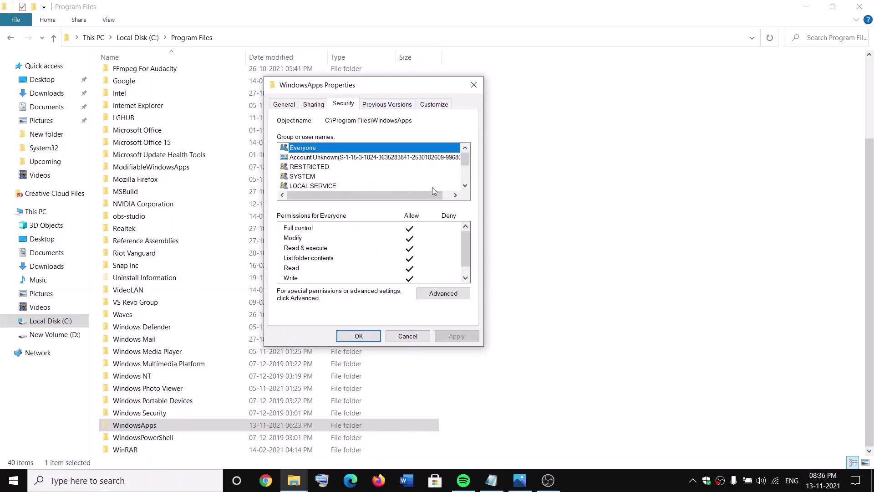
pyautogui.click(450, 297)
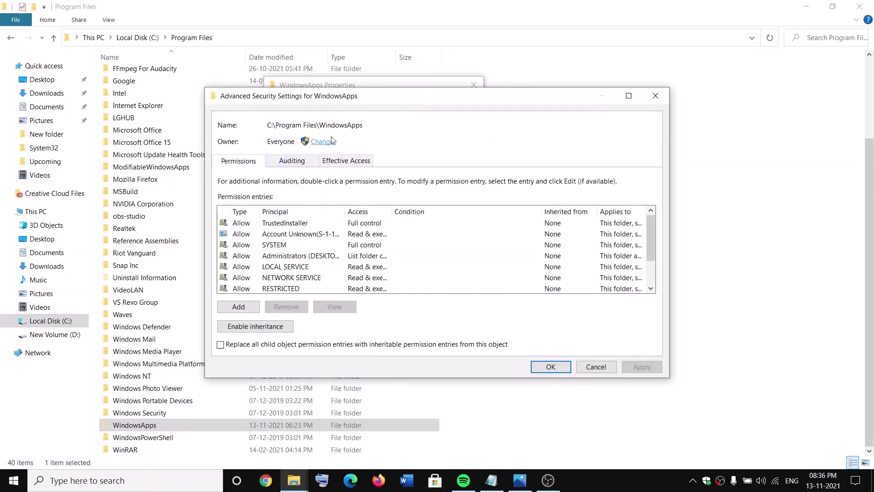
# - Set the owner of the WindowsApps folder to everyone, checking the name before accepting it
pyautogui.click(319, 142)
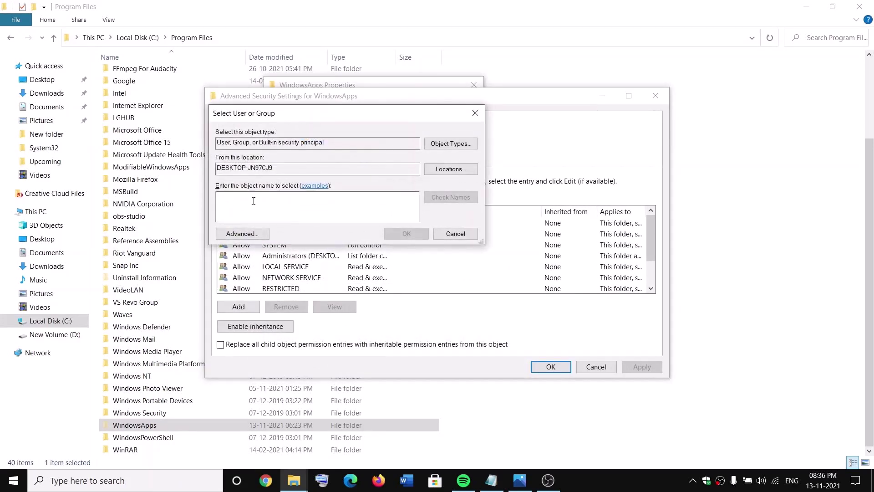
pyautogui.write('everyone')
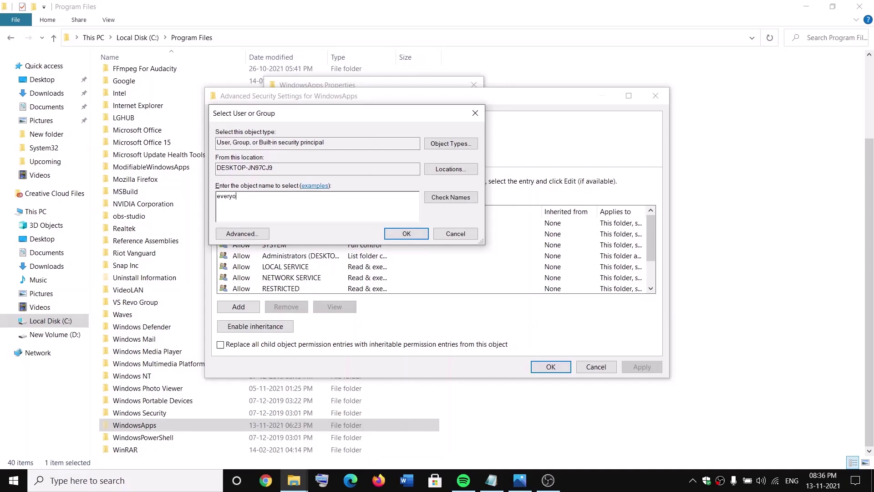
pyautogui.click(450, 197)
pyautogui.click(406, 234)
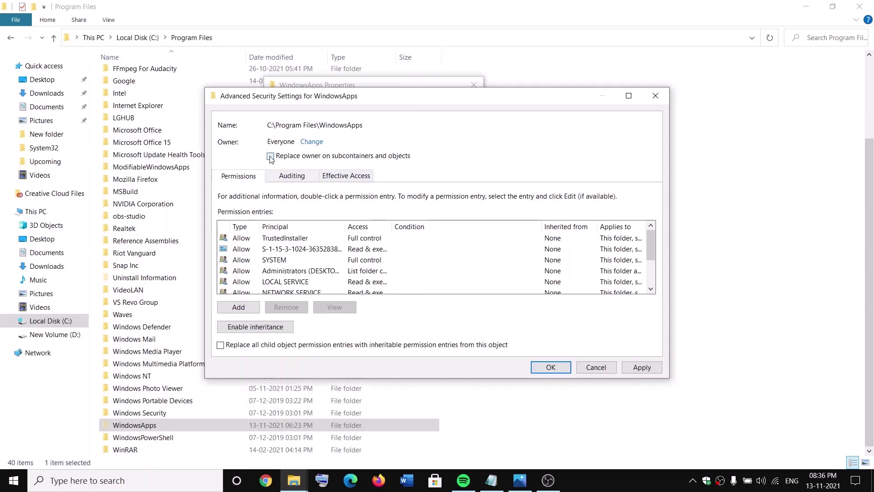
# - Enable replacing the owner on subcontainers and objects, apply the ownership change, and close the WindowsApps security and properties dialogs
pyautogui.click(271, 157)
pyautogui.click(653, 371)
pyautogui.click(634, 367)
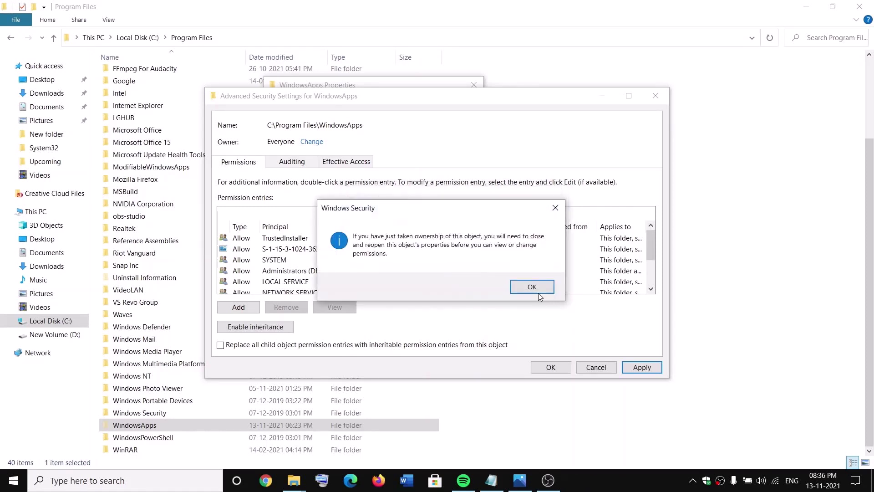
pyautogui.click(532, 287)
pyautogui.click(552, 367)
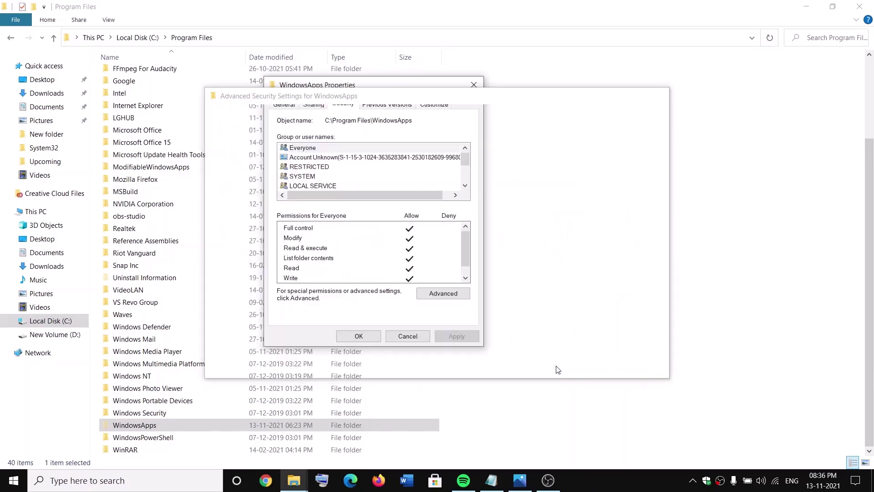
pyautogui.click(358, 336)
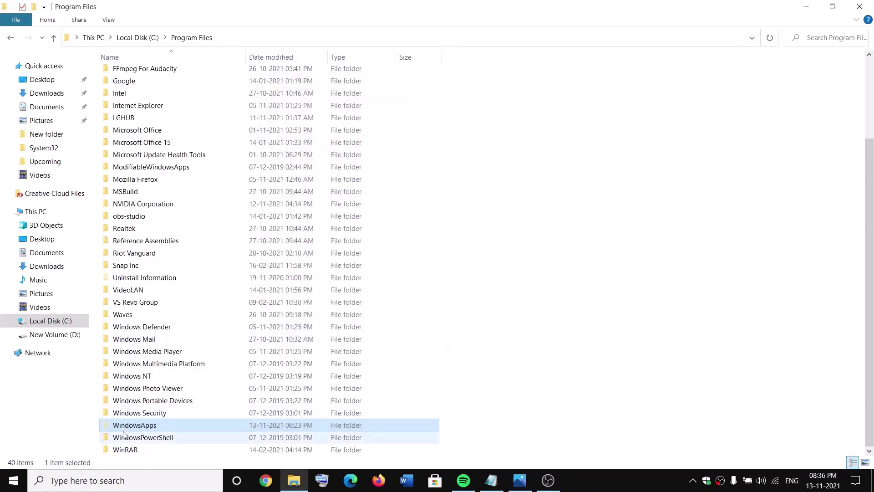
# - Reopen the WindowsApps folder's properties and bring up its advanced security settings again
pyautogui.rightClick(140, 429)
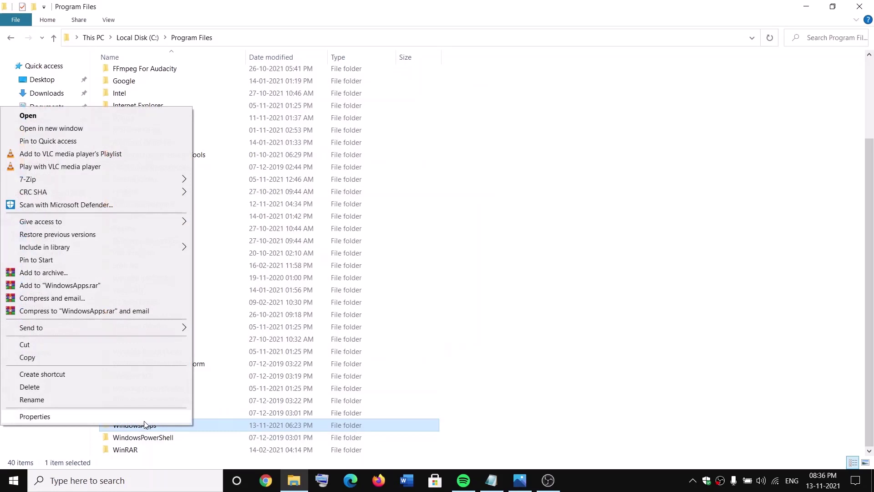
pyautogui.click(31, 417)
pyautogui.click(227, 221)
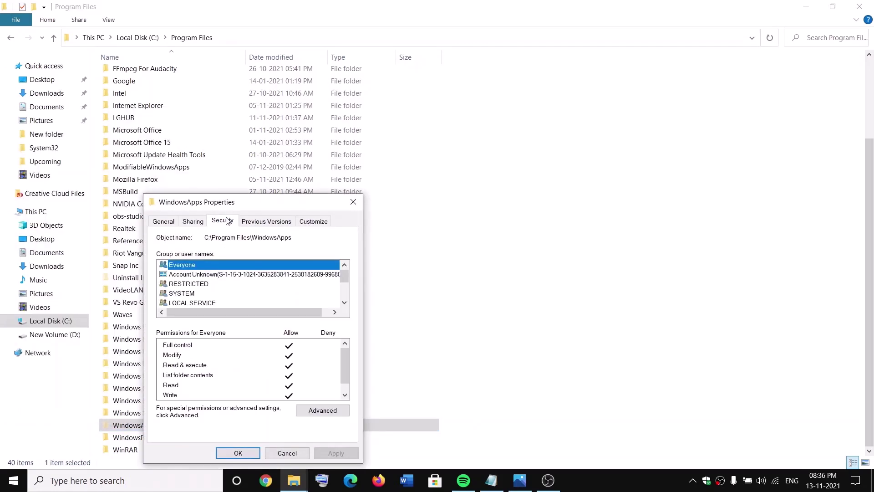
pyautogui.moveTo(236, 208); pyautogui.dragTo(396, 107)
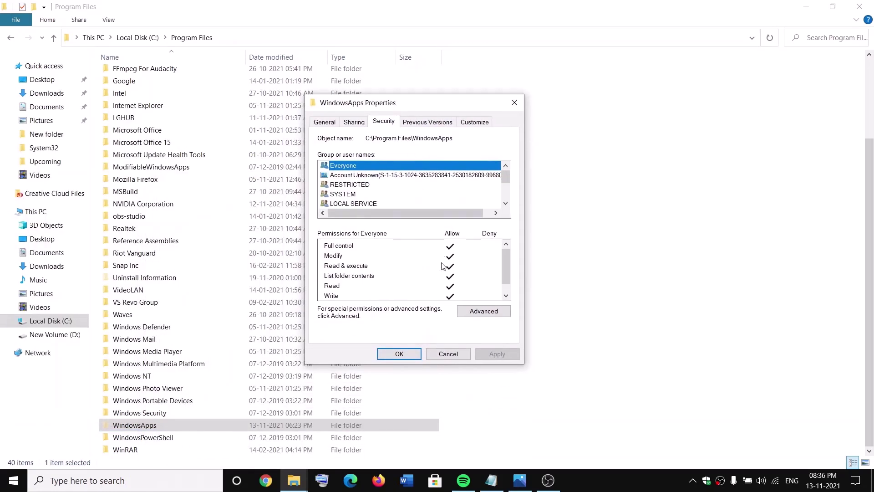
pyautogui.click(490, 311)
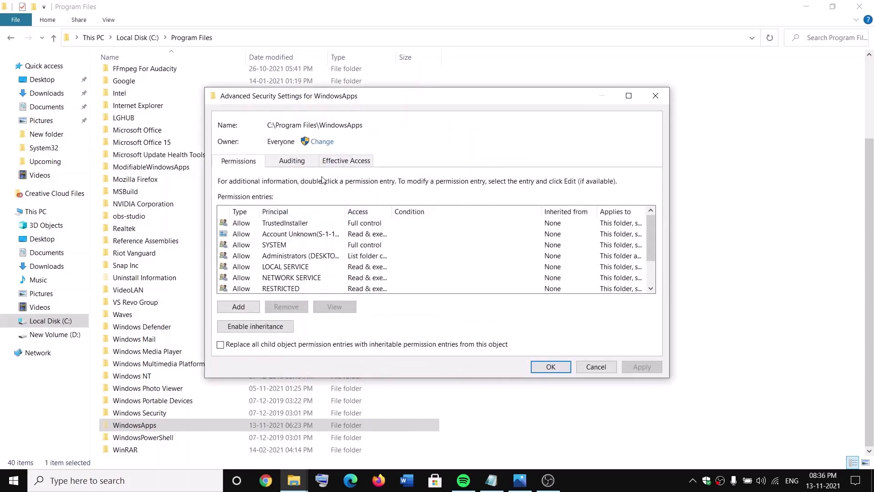
# - Add a permission entry for WindowsApps with everyone as the principal, checking the name before accepting it
pyautogui.click(238, 308)
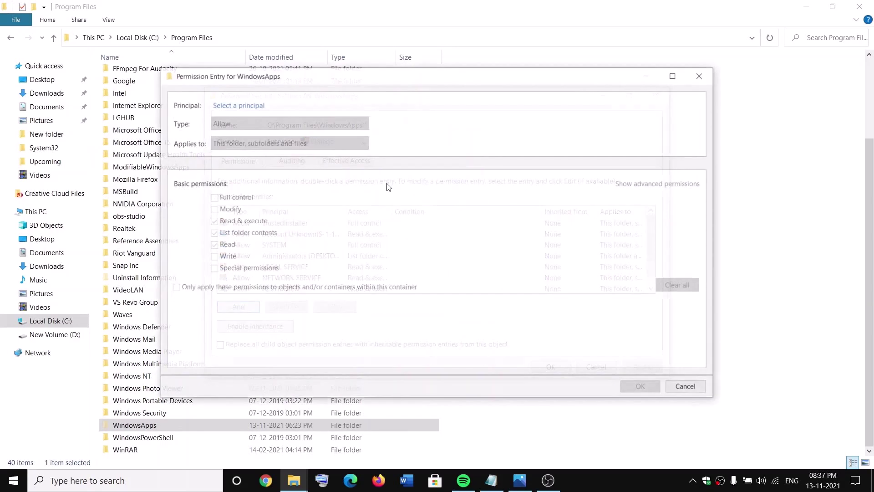
pyautogui.click(242, 106)
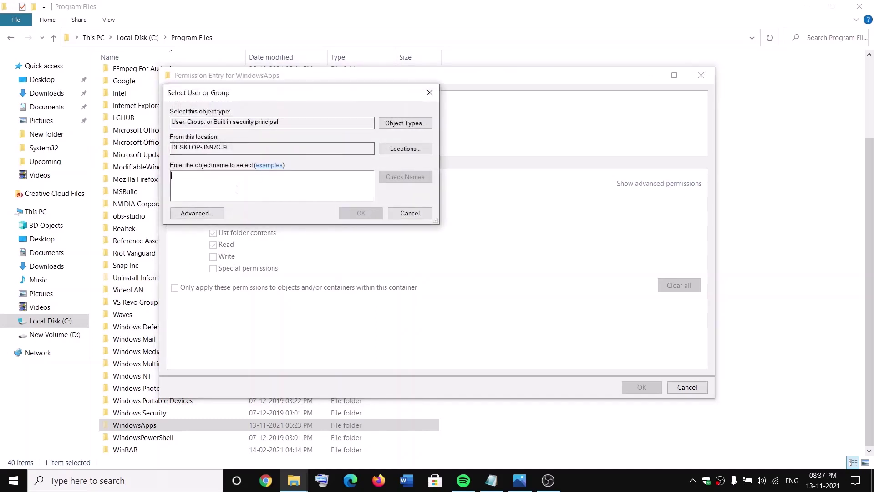
pyautogui.write('everyone')
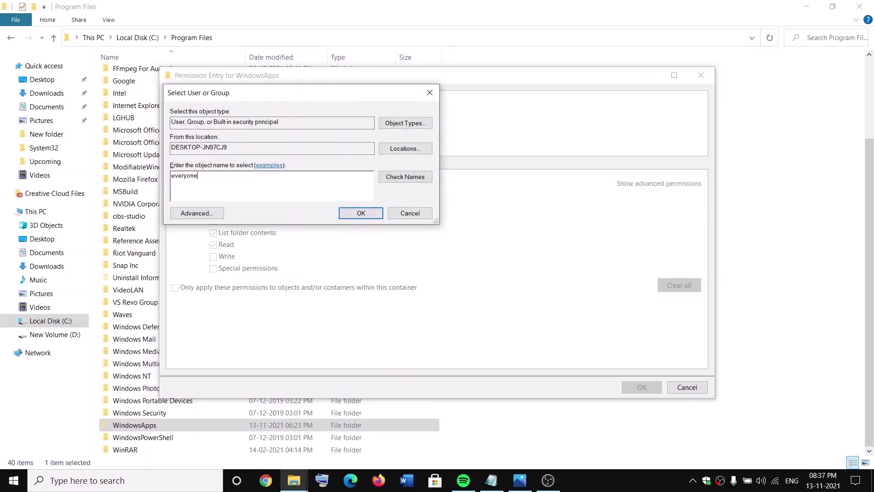
pyautogui.click(409, 181)
pyautogui.click(362, 214)
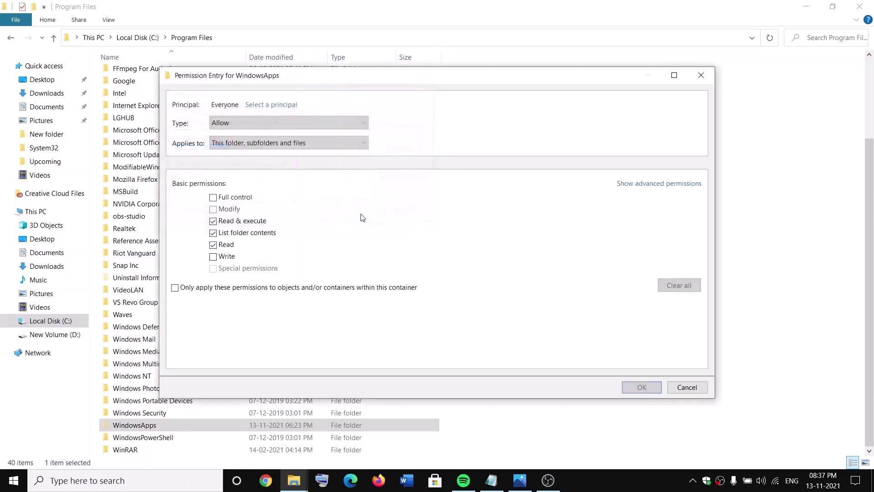
# - Grant Full control in the Everyone permission entry, apply it to WindowsApps, and bring the advanced security settings back to the front
pyautogui.click(214, 199)
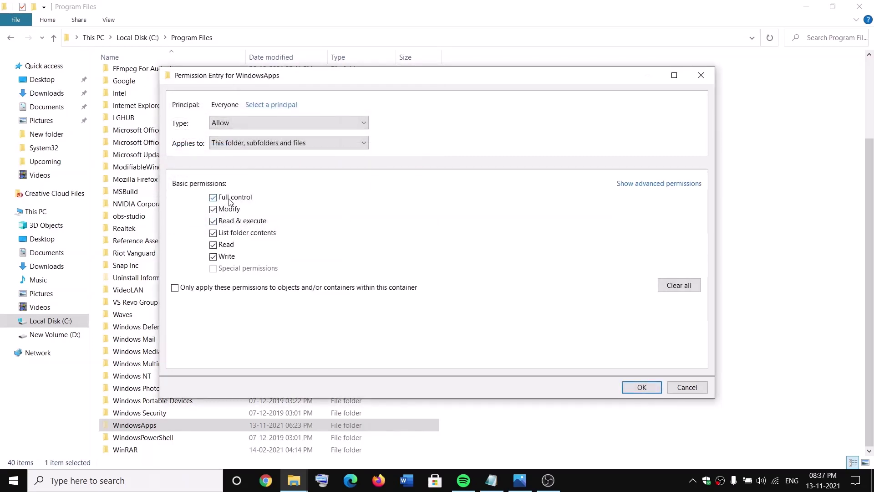
pyautogui.click(640, 387)
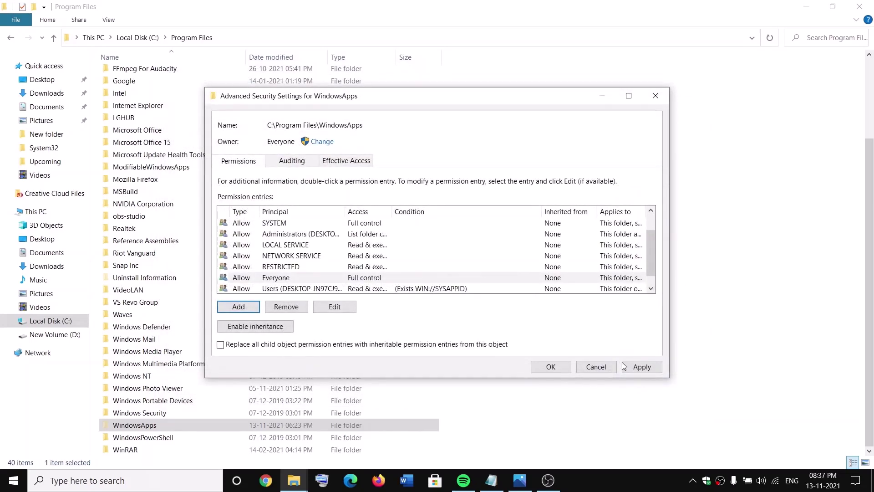
pyautogui.click(640, 369)
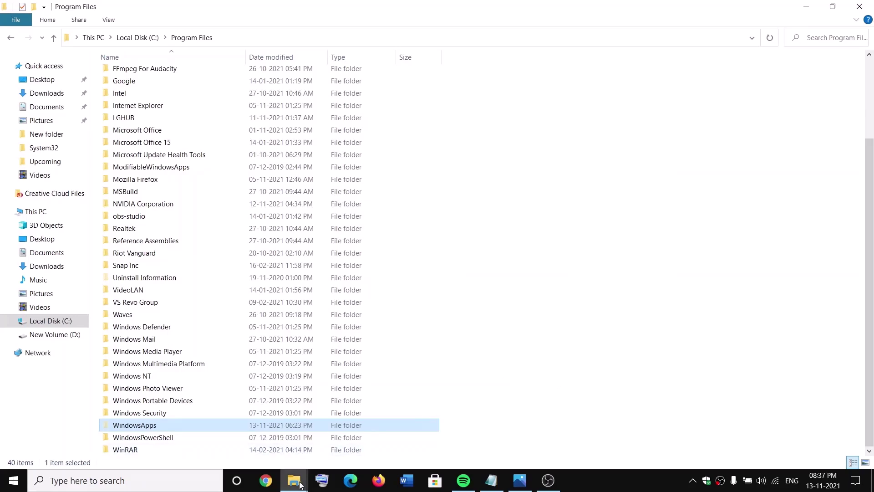
pyautogui.moveTo(294, 480)
pyautogui.click(376, 449)
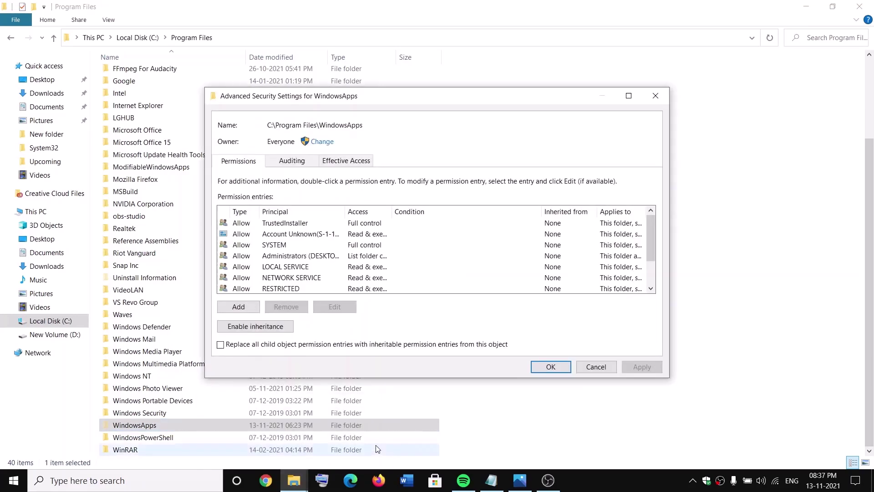
# - Accept the WindowsApps permission changes and close its properties, then open the folder to check access and return to Program Files
pyautogui.click(562, 367)
pyautogui.click(399, 355)
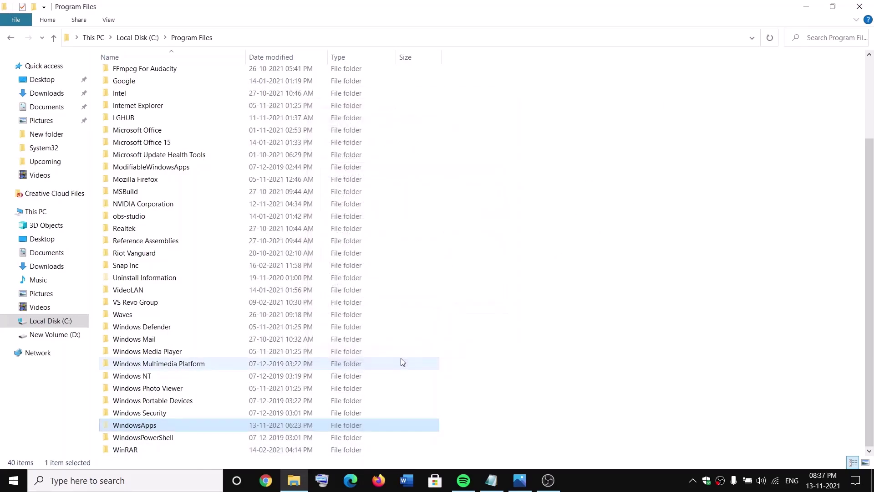
pyautogui.doubleClick(121, 427)
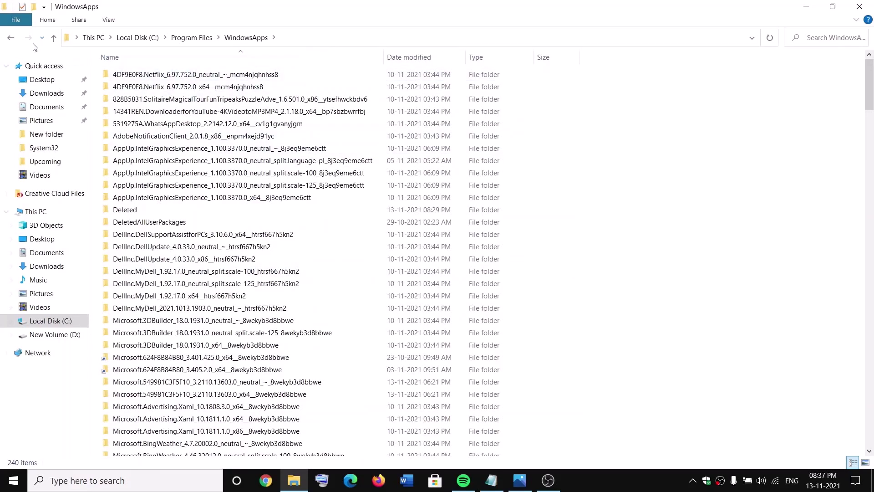
pyautogui.click(54, 38)
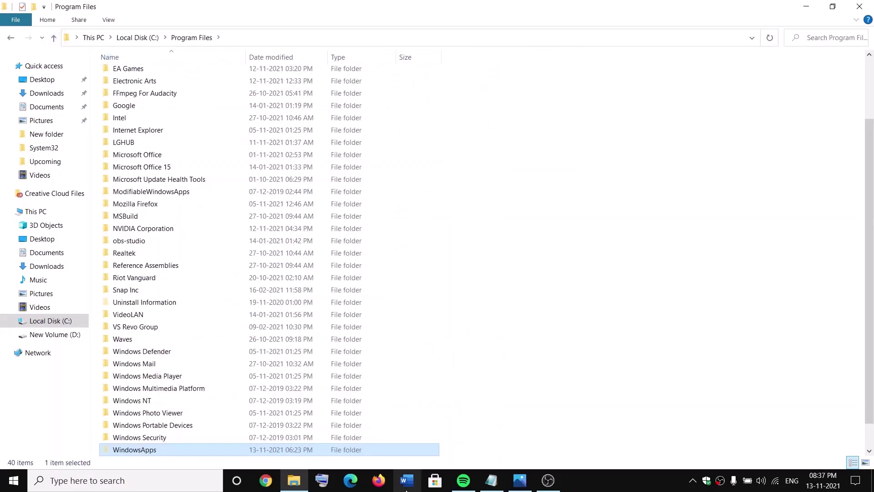
# - Open Windows Security from the Update & Security settings and go to the Ransomware protection options under Virus & threat protection
pyautogui.click(14, 485)
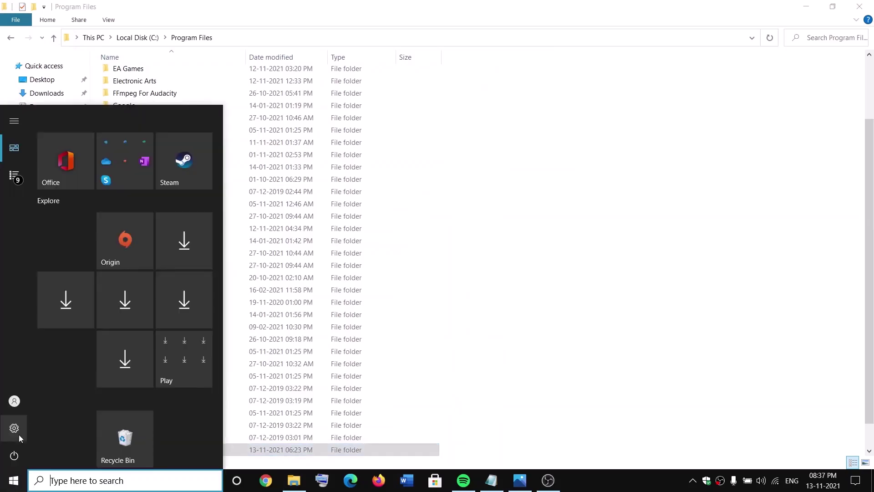
pyautogui.click(45, 430)
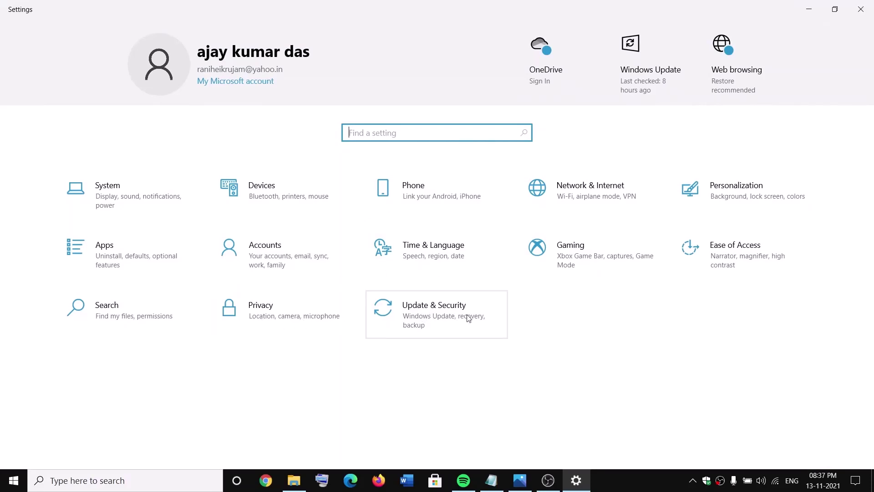
pyautogui.click(427, 315)
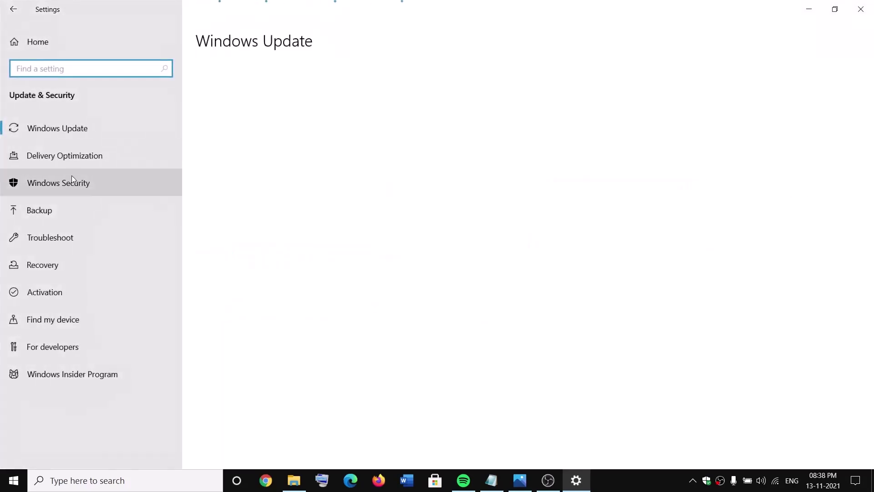
pyautogui.click(53, 186)
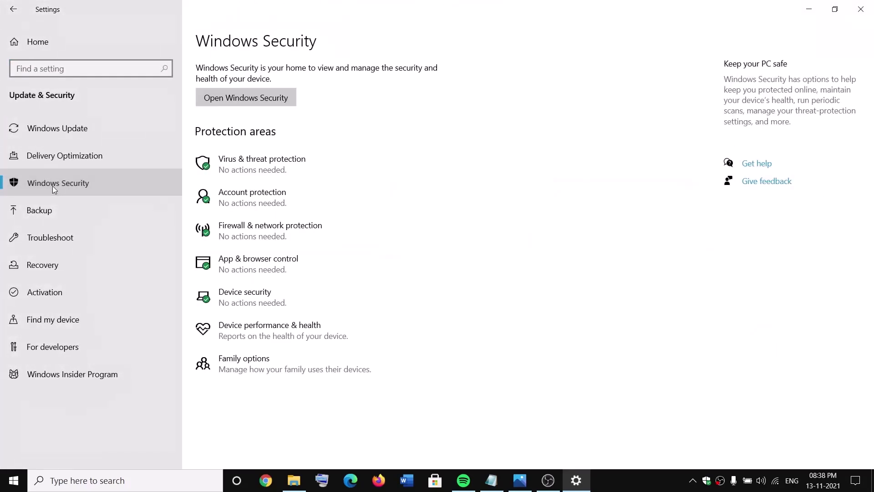
pyautogui.click(319, 171)
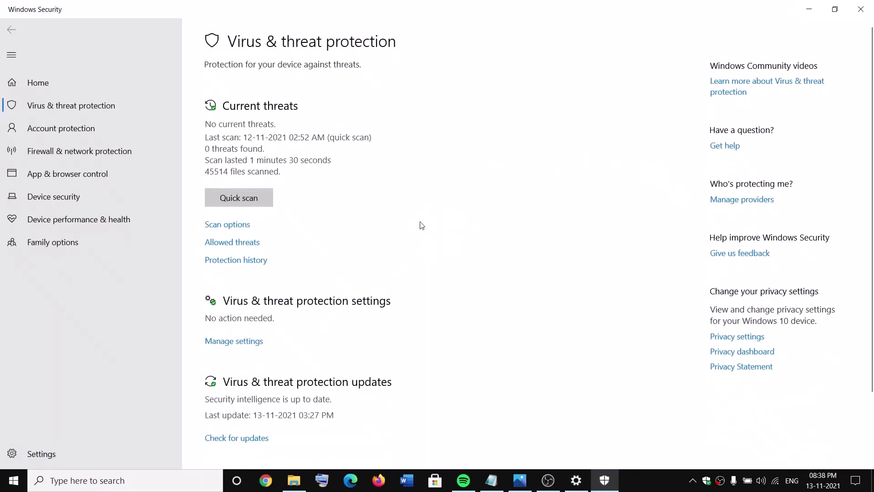
pyautogui.scroll(-2, 410, 251)
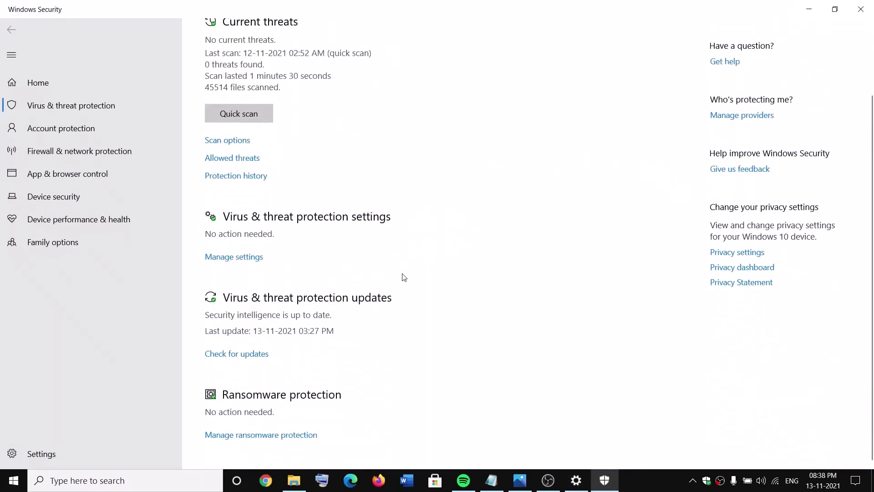
pyautogui.click(282, 435)
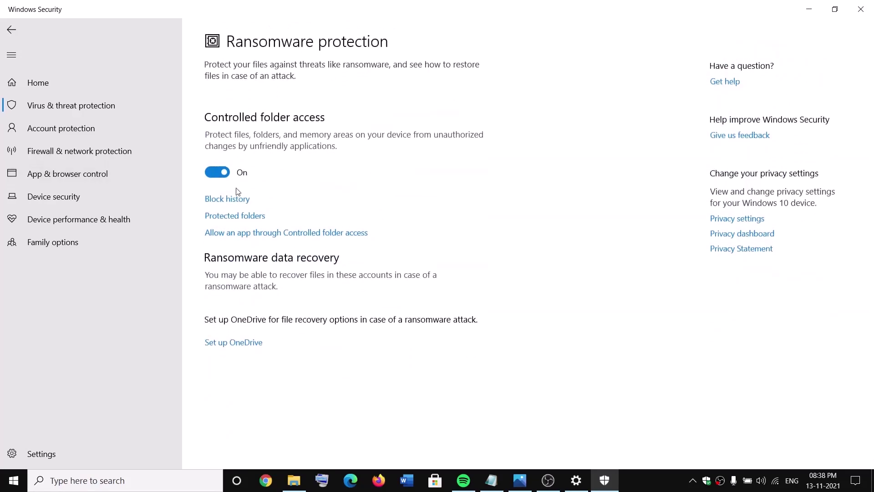
# - Open the list of apps allowed through Controlled folder access and start adding an allowed app by browsing for its file
pyautogui.click(338, 237)
pyautogui.scroll(-2, 314, 171)
pyautogui.scroll(3, 335, 182)
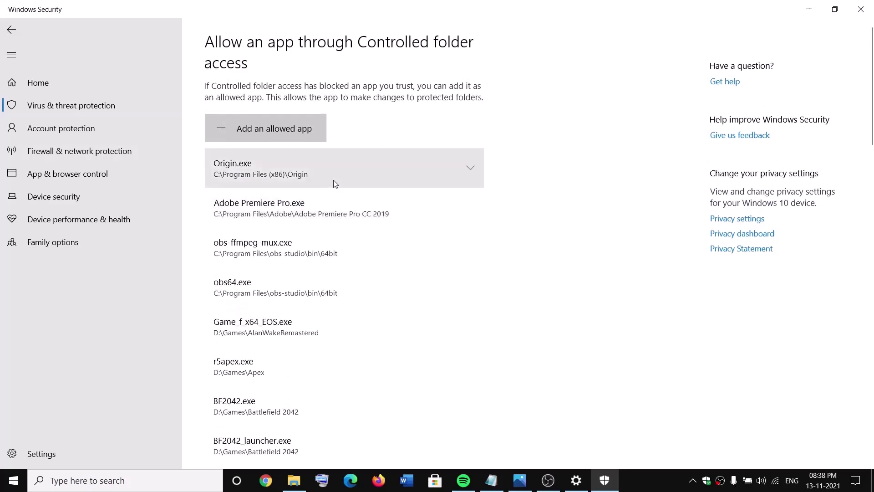
pyautogui.click(273, 132)
pyautogui.click(284, 177)
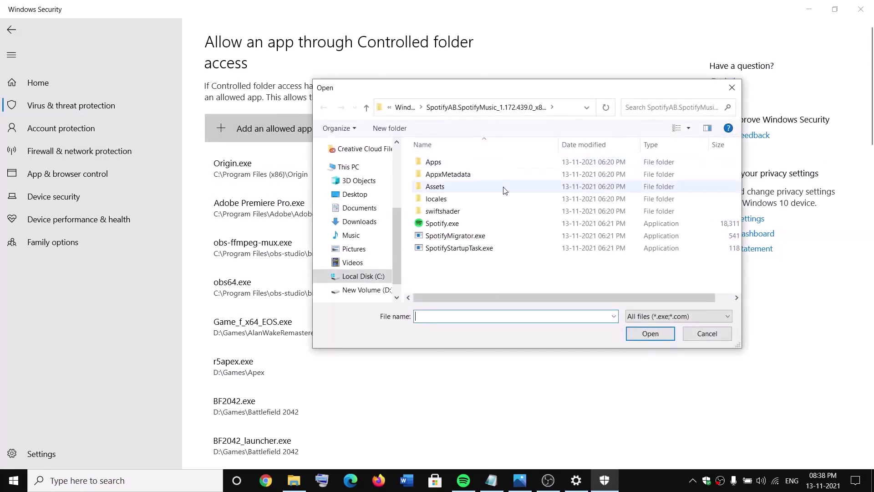
# - Browse to the WindowsApps folder inside Program Files on Local Disk (C:) in the file selection dialog
pyautogui.click(364, 276)
pyautogui.scroll(-3, 542, 243)
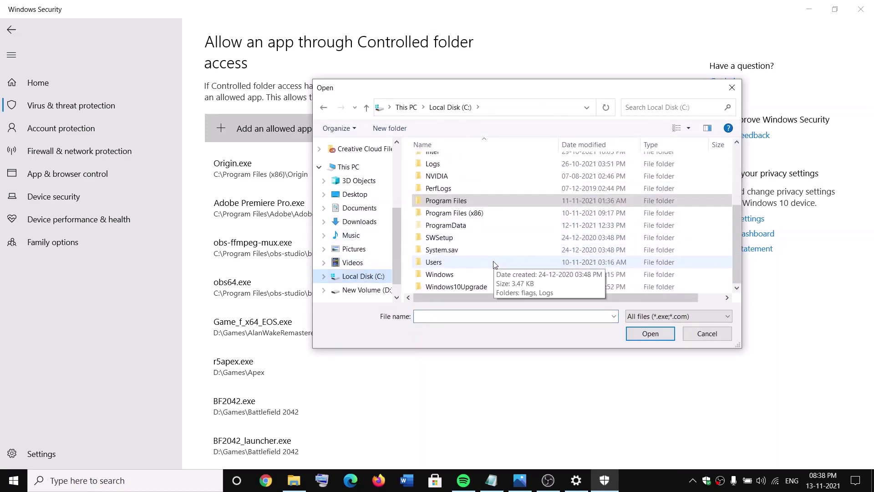
pyautogui.scroll(3, 471, 259)
pyautogui.scroll(-3, 471, 264)
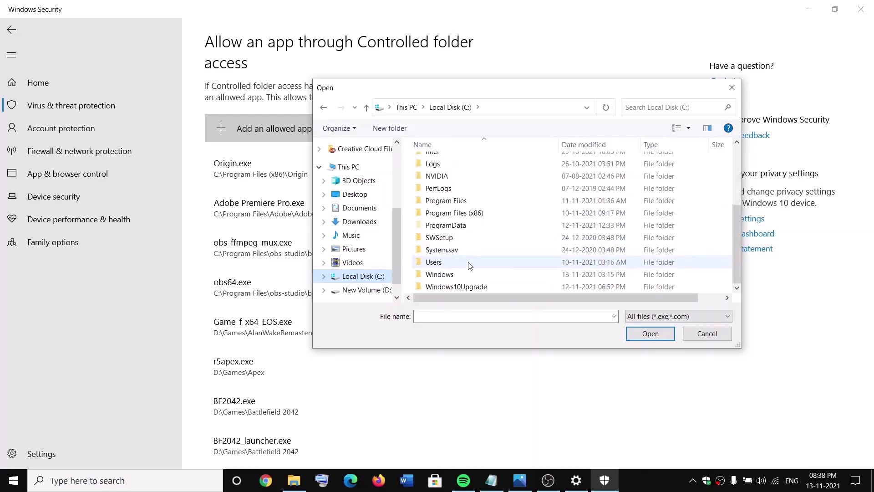
pyautogui.doubleClick(464, 204)
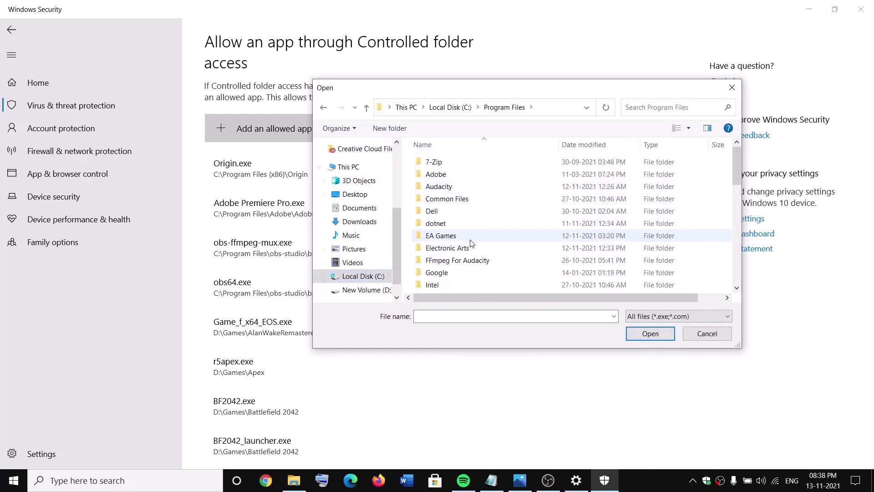
pyautogui.scroll(-10, 471, 246)
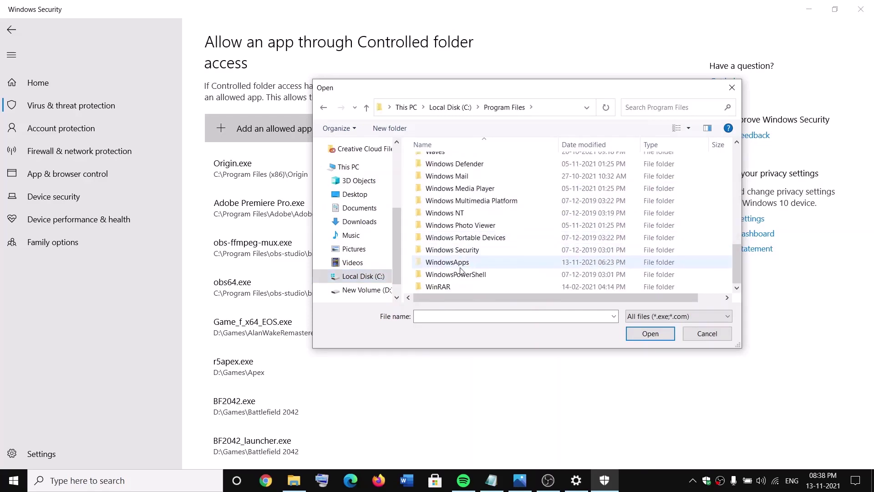
pyautogui.doubleClick(461, 263)
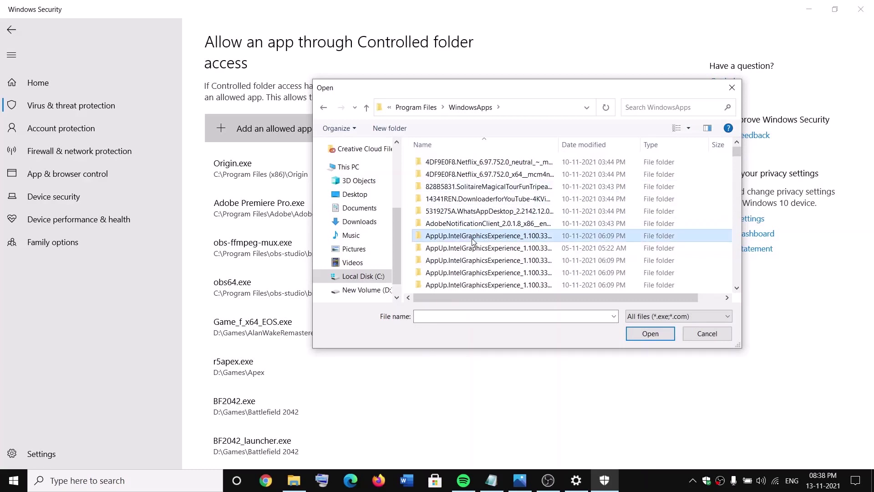
# - Add Spotify.exe from the SpotifyAB.SpotifyMusic_1.172.439.0 folder as an allowed app and expand its entry in the list
pyautogui.press('s')
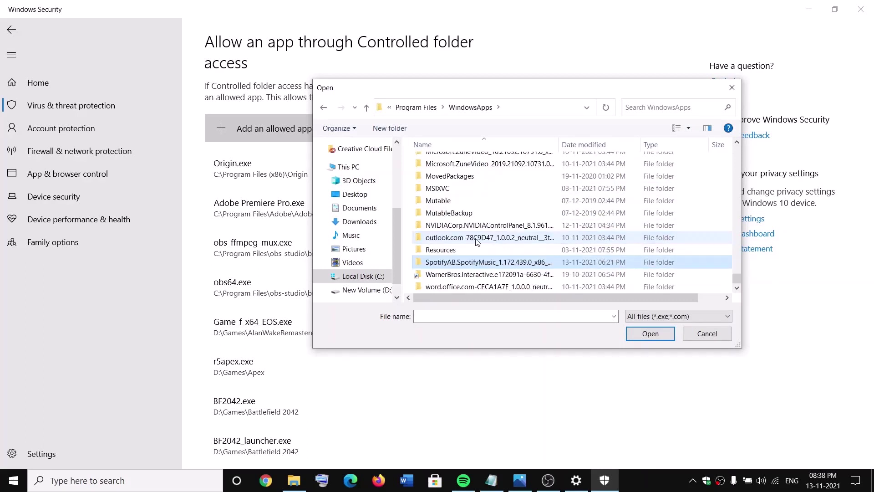
pyautogui.doubleClick(461, 263)
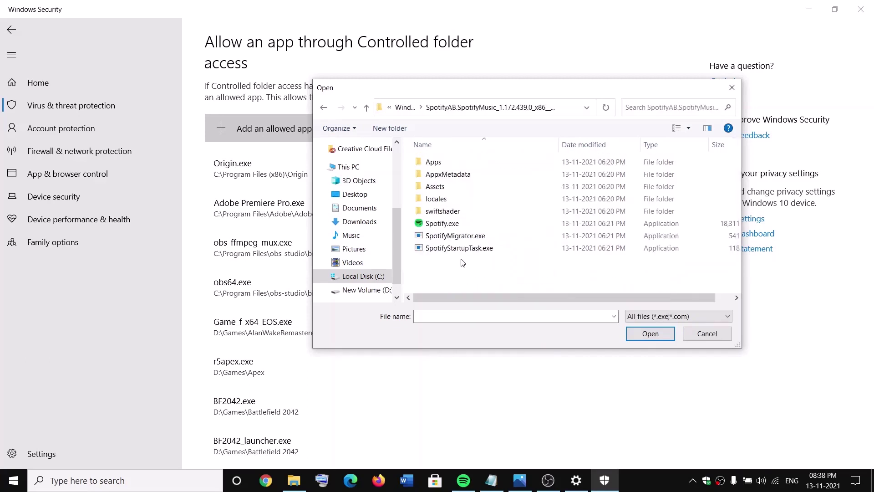
pyautogui.click(433, 225)
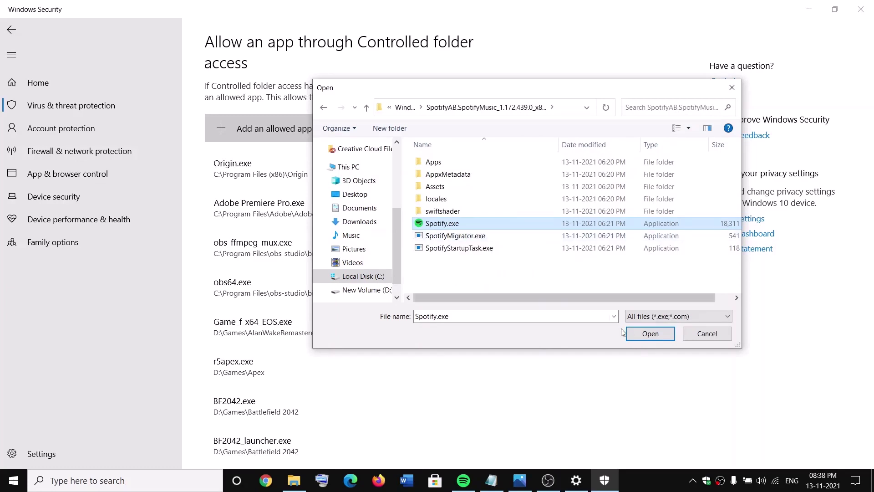
pyautogui.click(646, 335)
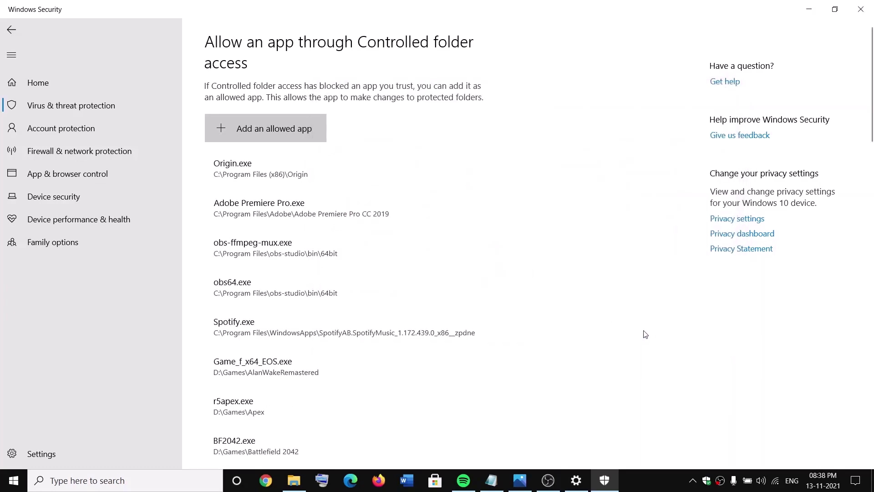
pyautogui.click(269, 321)
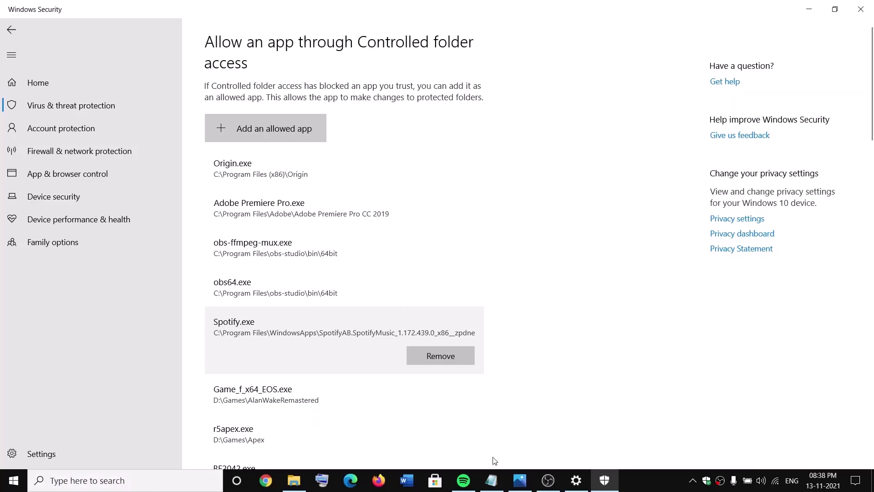
# - Close Windows Security, then quit and relaunch Spotify and check the notifications for blocked changes
pyautogui.click(465, 485)
pyautogui.click(861, 10)
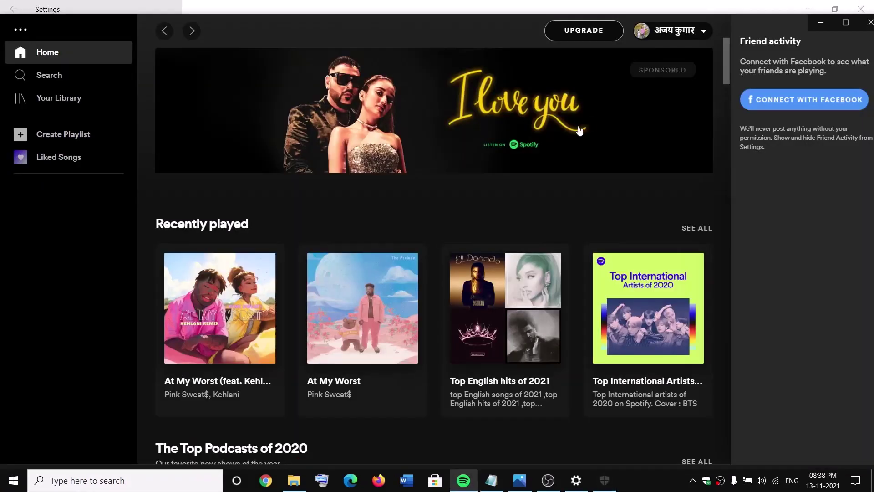
pyautogui.click(868, 23)
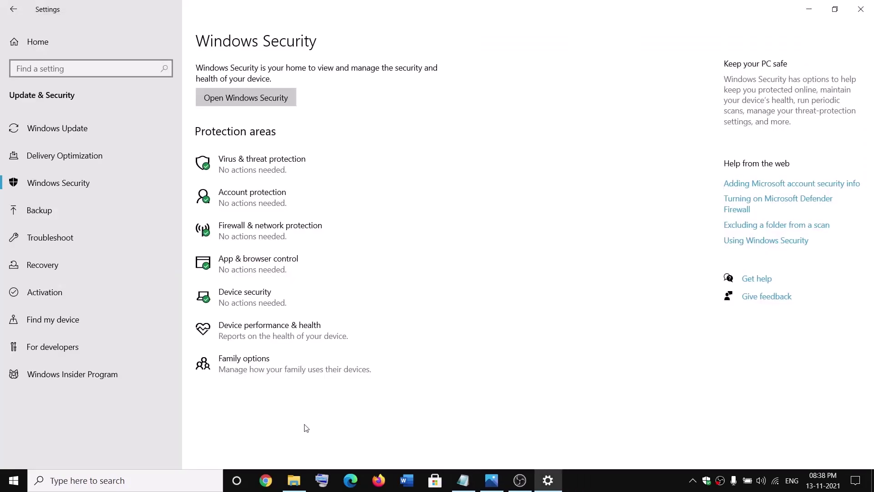
pyautogui.click(135, 474)
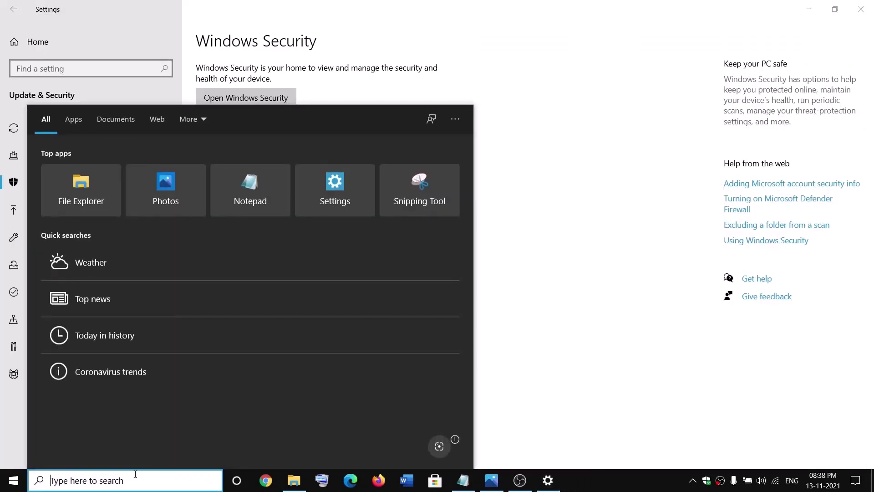
pyautogui.write('spot')
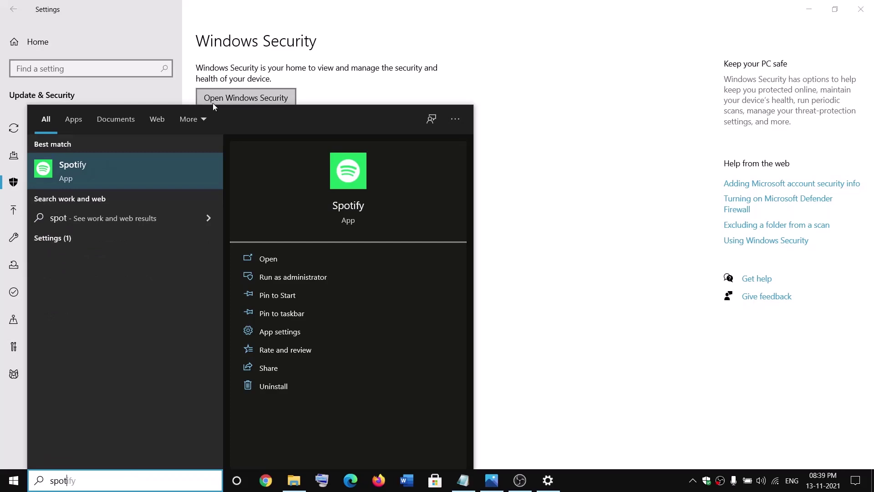
pyautogui.click(147, 165)
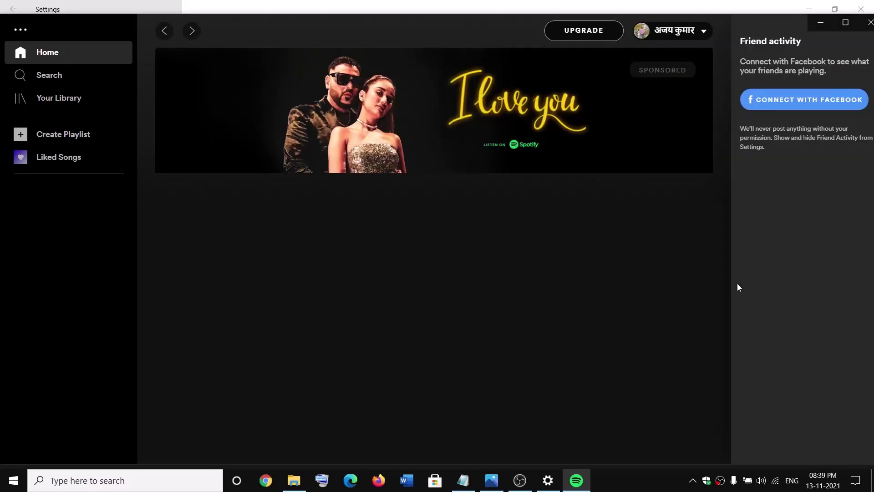
pyautogui.click(856, 480)
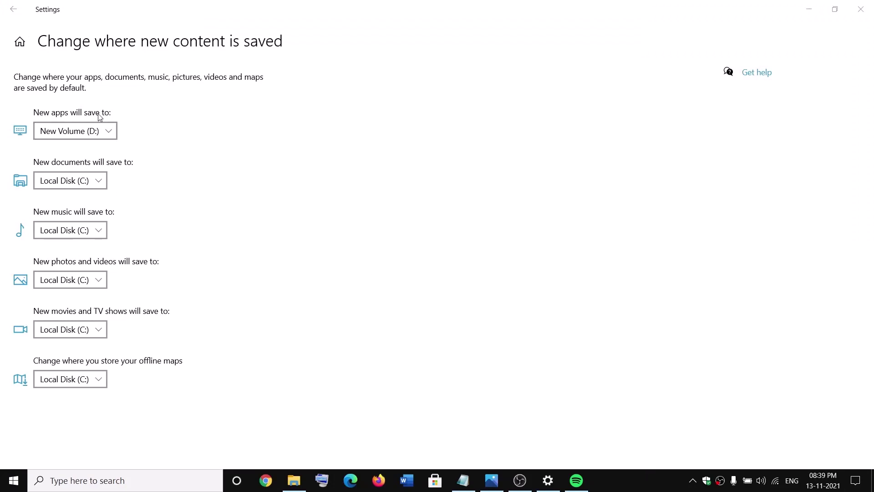
# - Check which drives are offered as the save location for new apps, keep New Volume (D:), and close Settings
pyautogui.click(109, 132)
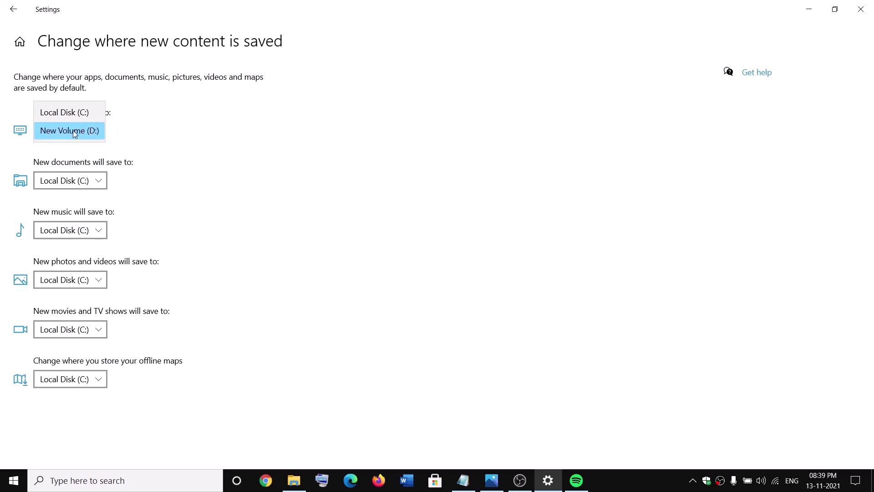
pyautogui.click(146, 134)
pyautogui.click(75, 132)
pyautogui.click(223, 136)
pyautogui.click(861, 10)
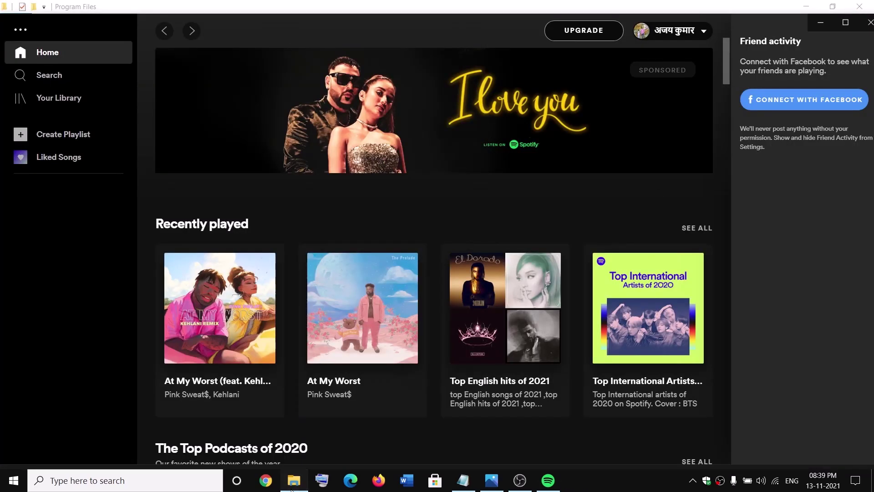
# - Open the security properties of the WindowsApps folder on New Volume (D:) in File Explorer
pyautogui.click(294, 480)
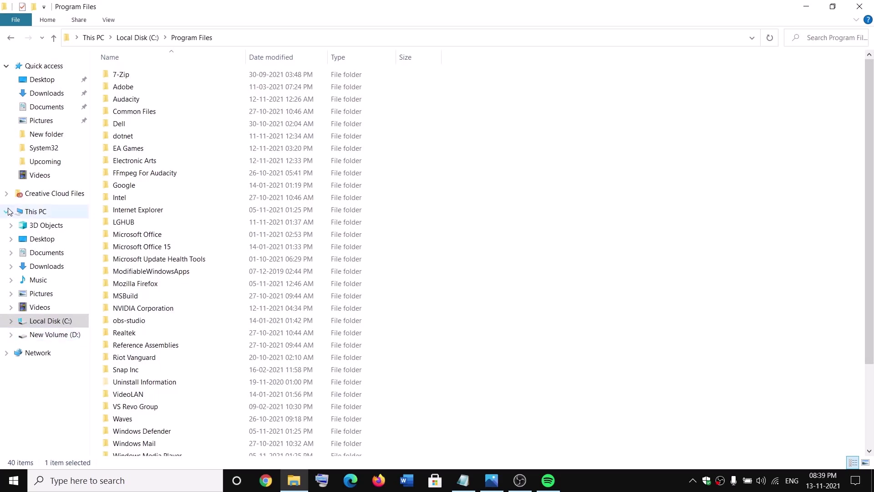
pyautogui.click(35, 213)
pyautogui.doubleClick(332, 174)
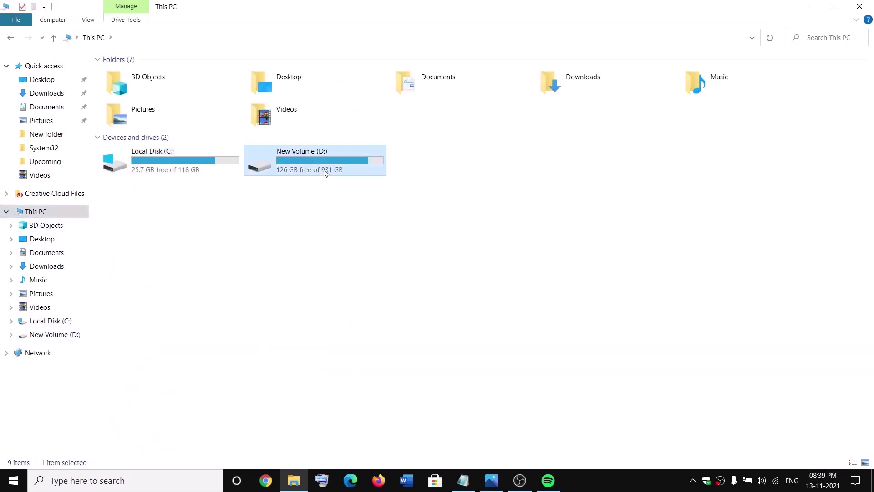
pyautogui.click(138, 311)
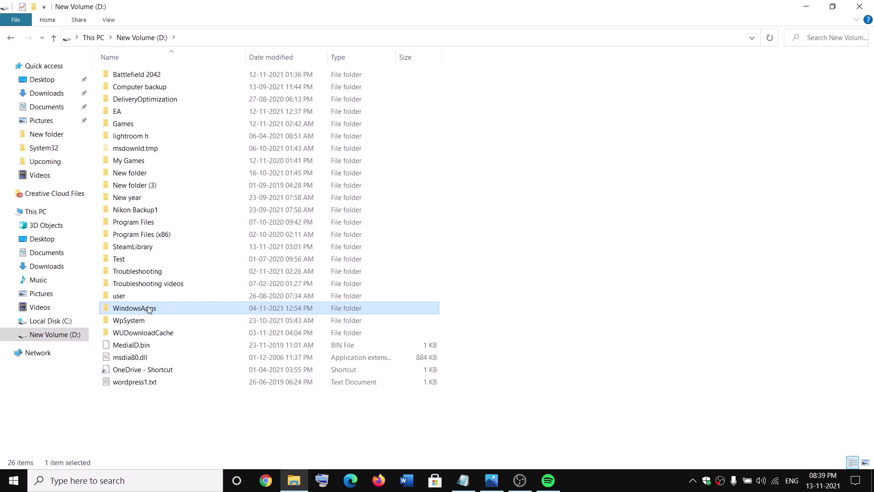
pyautogui.rightClick(164, 309)
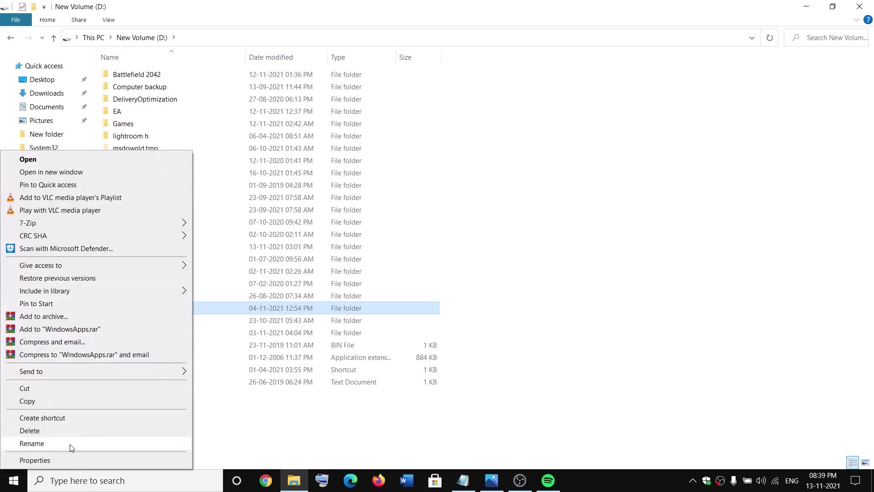
pyautogui.click(51, 466)
pyautogui.click(244, 222)
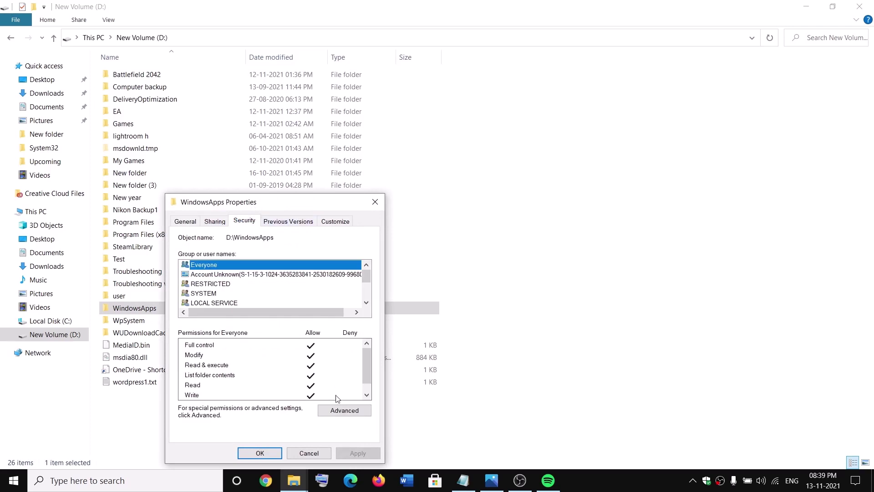
# - Close the WindowsApps properties without changes and open the WindowsApps folder on New Volume (D:) to view its contents
pyautogui.click(375, 202)
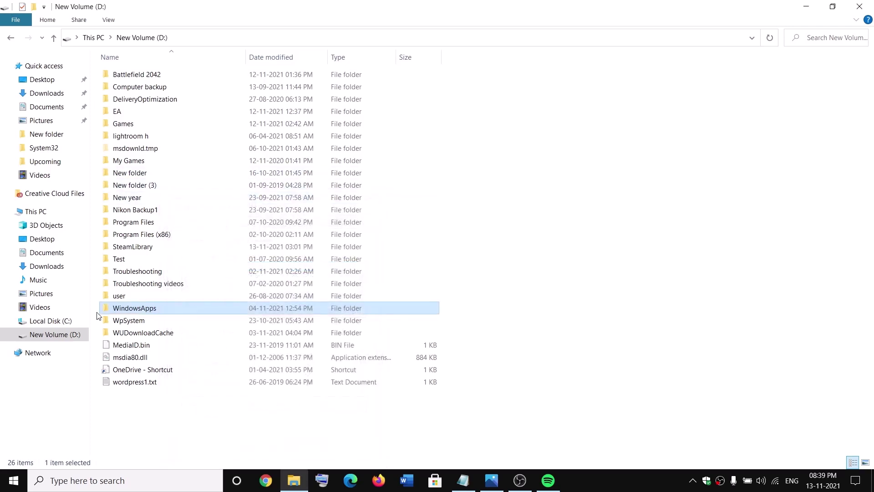
pyautogui.doubleClick(141, 309)
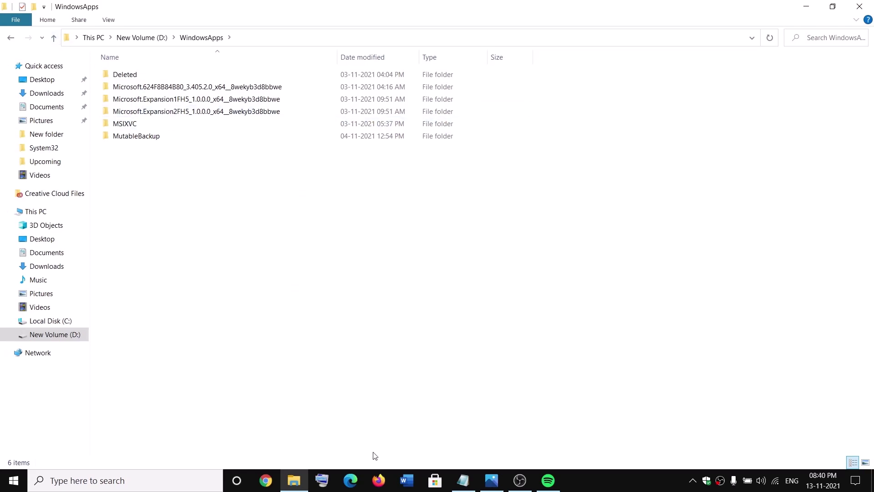
# - Open the list of apps allowed through Controlled folder access in the ransomware protection settings of Windows Security
pyautogui.press('super+i')
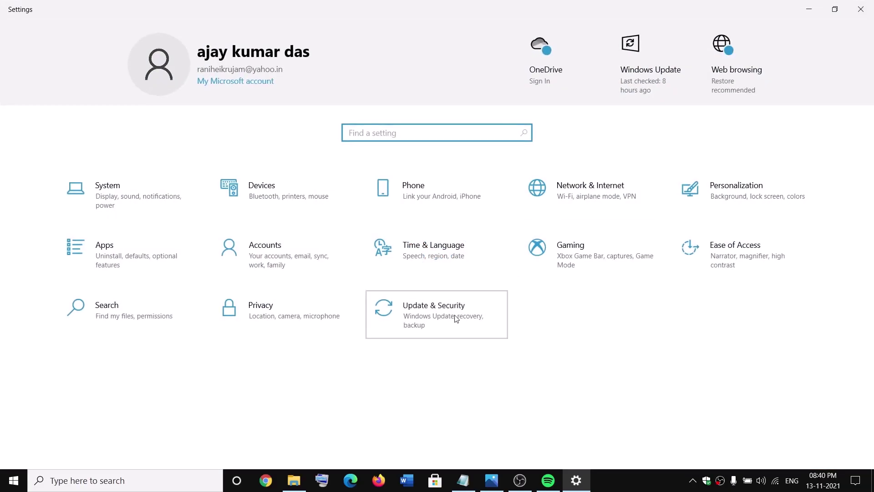
pyautogui.click(401, 310)
pyautogui.click(57, 183)
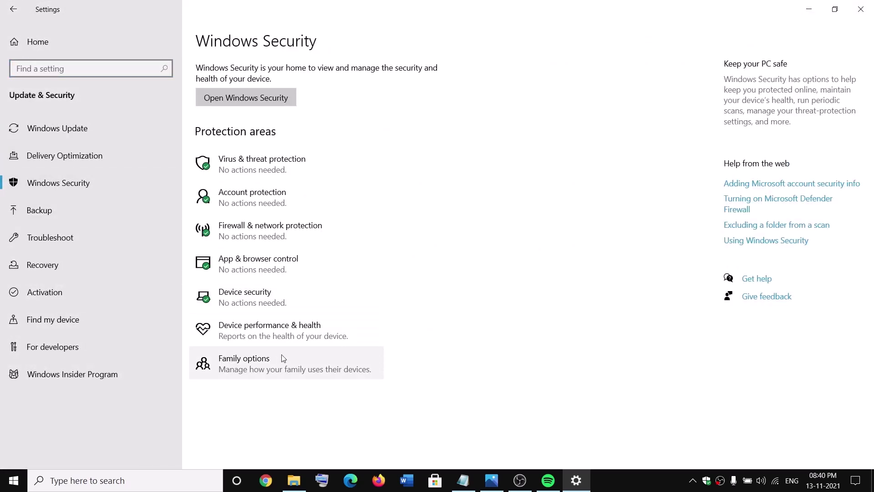
pyautogui.click(231, 170)
pyautogui.scroll(-2, 262, 418)
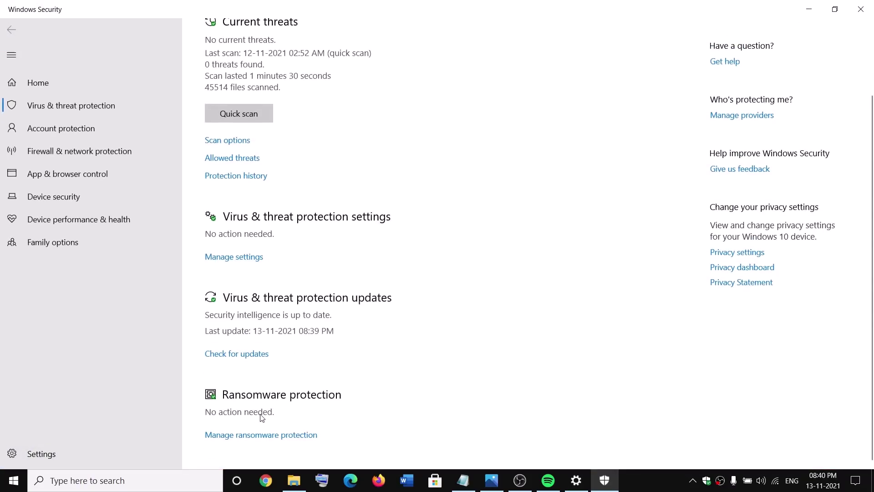
pyautogui.click(244, 436)
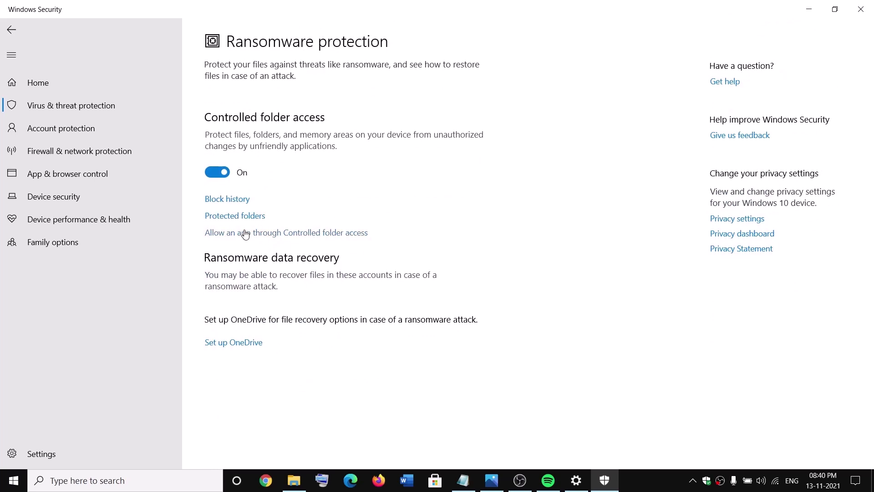
pyautogui.click(274, 232)
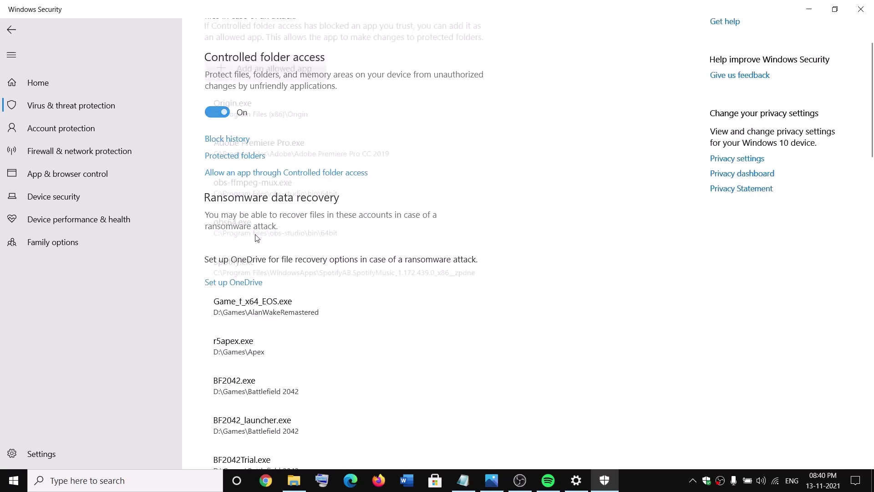
# - Browse for an allowed app in the WindowsApps folder on New Volume (D:), cancel the selection, and close Windows Security
pyautogui.click(298, 80)
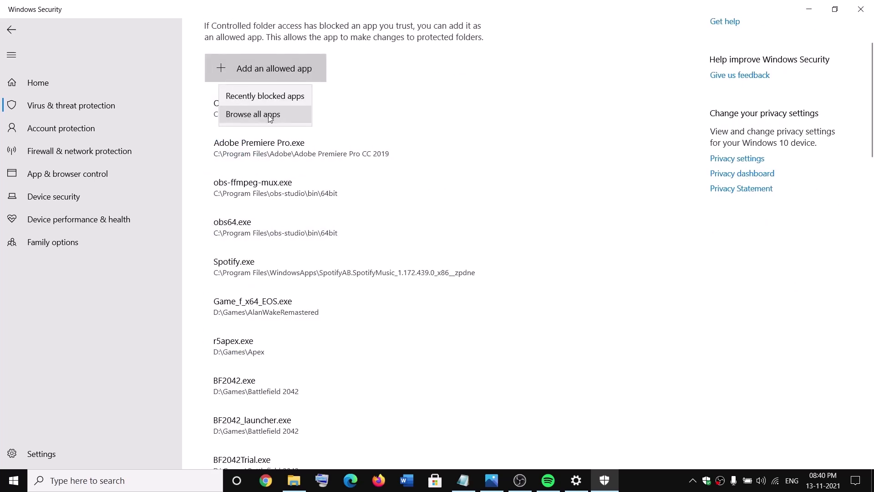
pyautogui.click(255, 114)
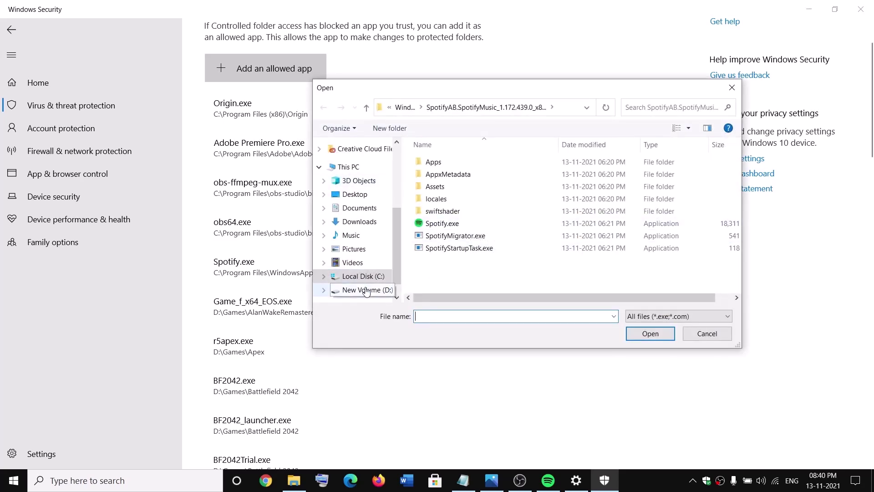
pyautogui.click(362, 289)
pyautogui.scroll(-4, 441, 253)
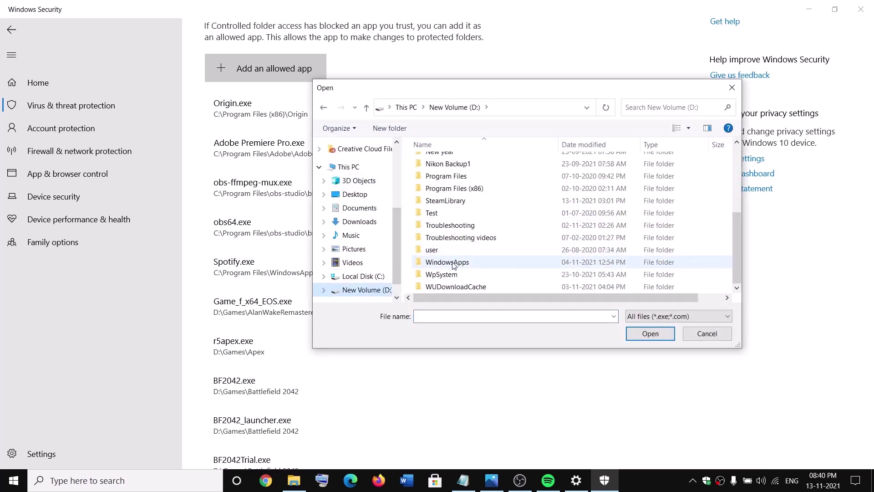
pyautogui.doubleClick(453, 261)
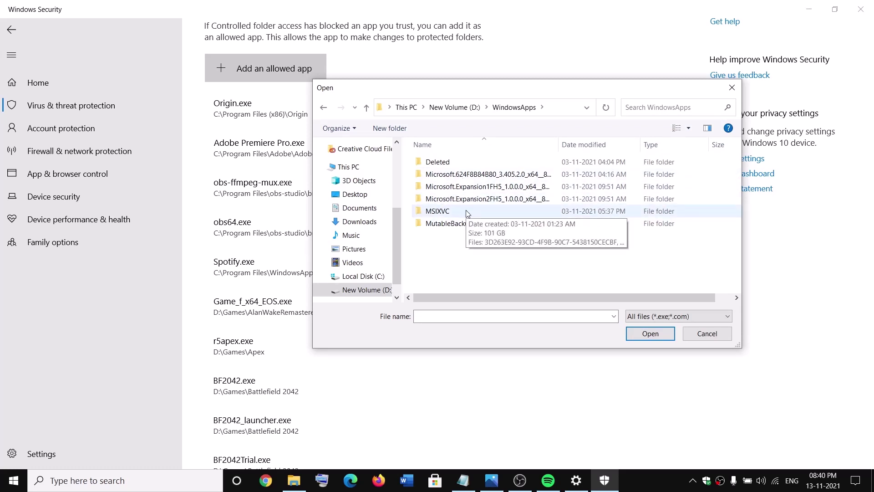
pyautogui.click(732, 87)
pyautogui.click(861, 10)
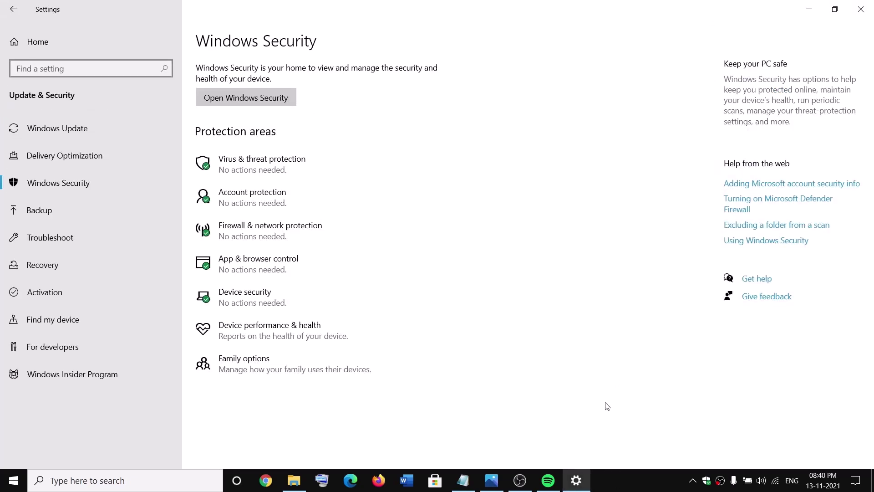
# - Switch to Spotify and look through its home page to check that it runs normally
pyautogui.click(544, 486)
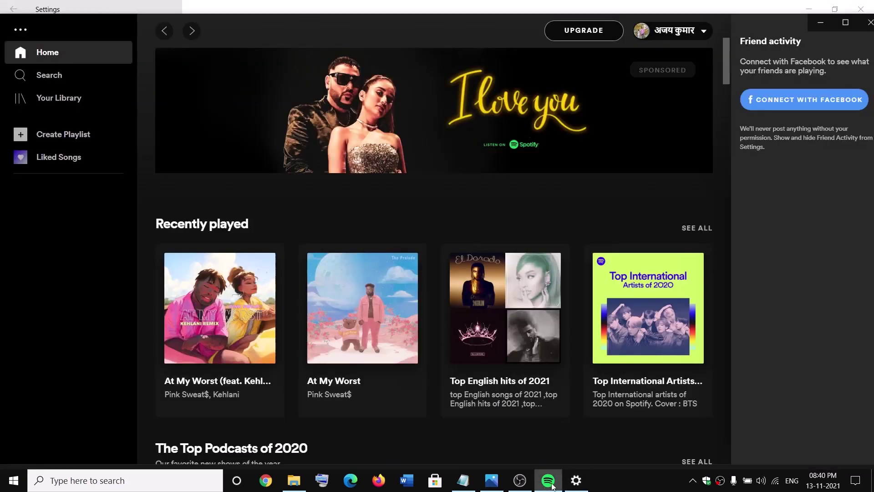
pyautogui.scroll(-5, 653, 363)
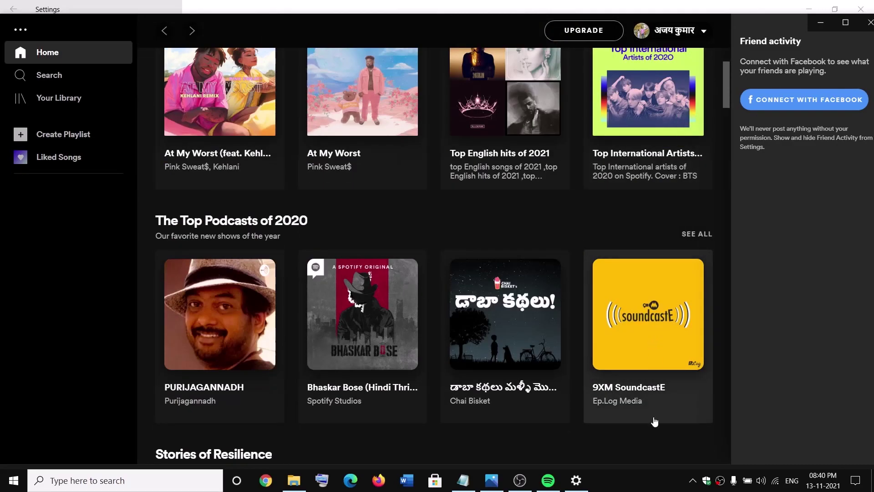